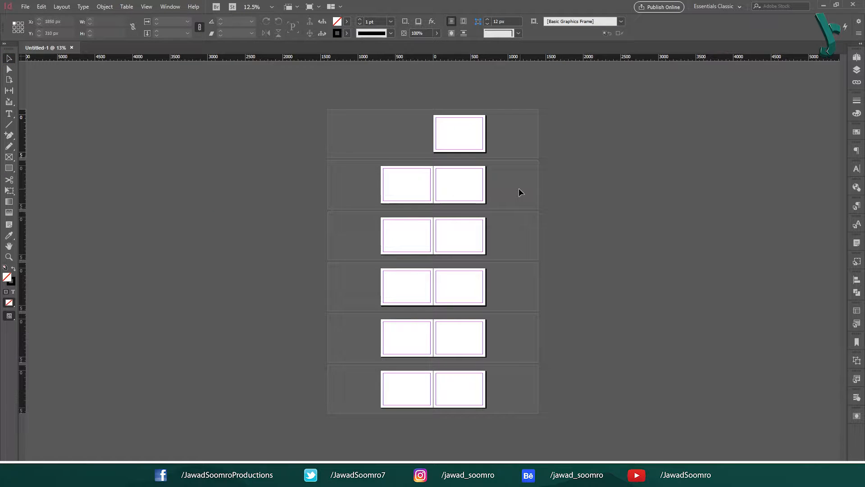
key(ctrl+=)
key(ctrl+=)
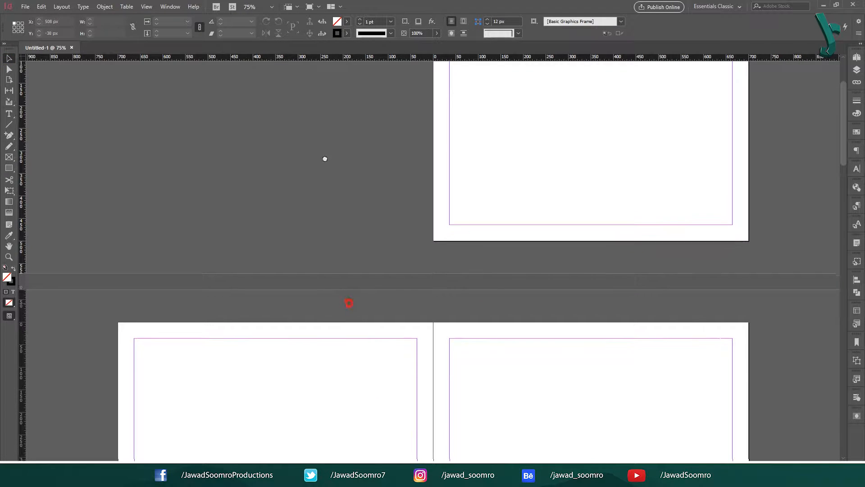
key(ctrl+=)
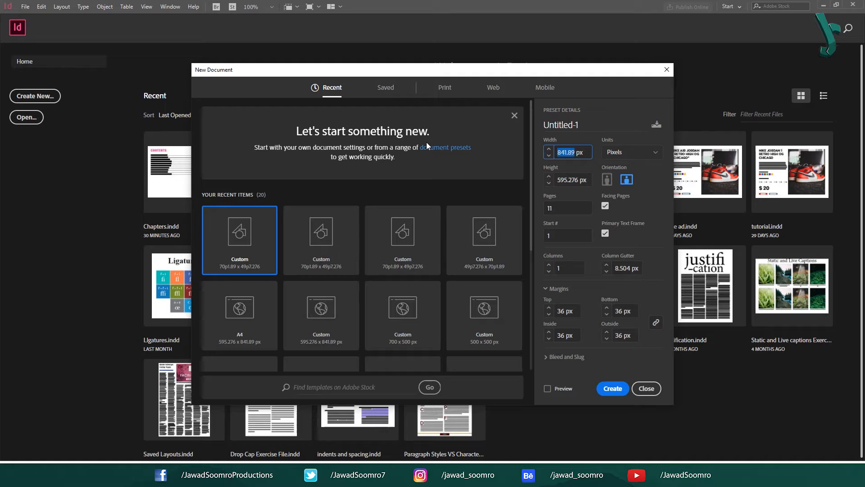
- Create a new 700 × 500 px document with 11 pages and Facing Pages enabled
text(700)
key(Tab)
text(500)
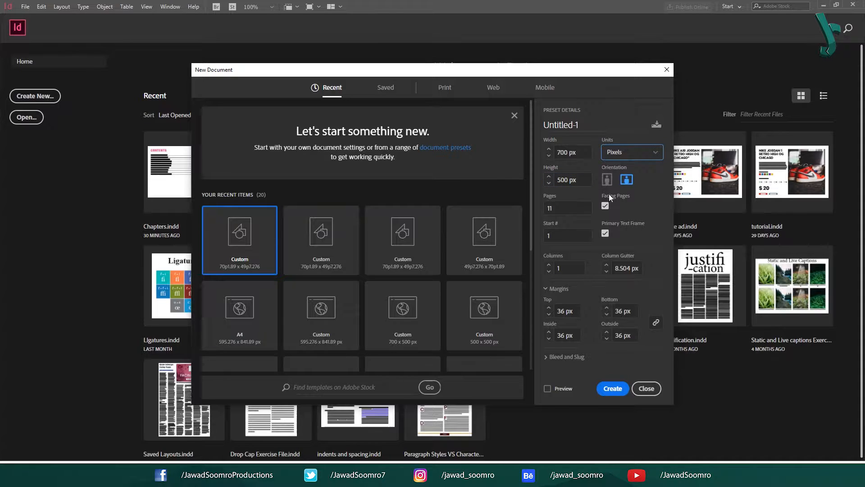
click(573, 210)
click(605, 206)
key(Return)
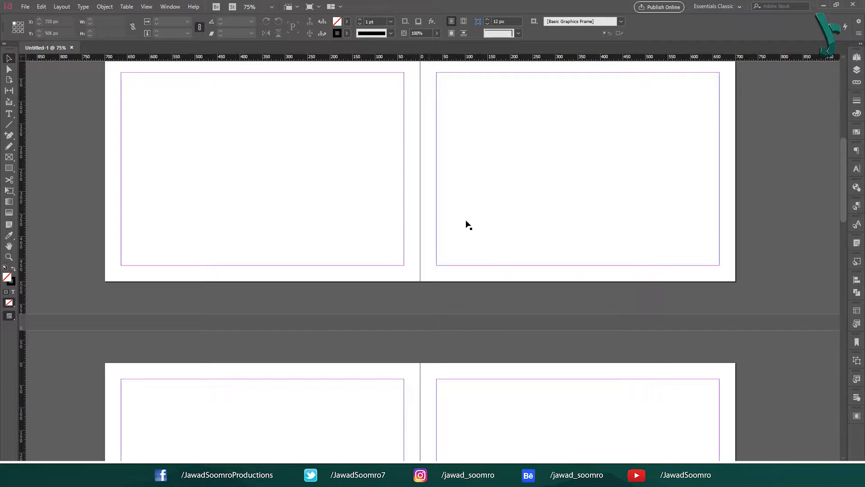
- Toggle Facing Pages in the document setup, leave it enabled, and apply the settings
scroll(515, 224, down, 3)
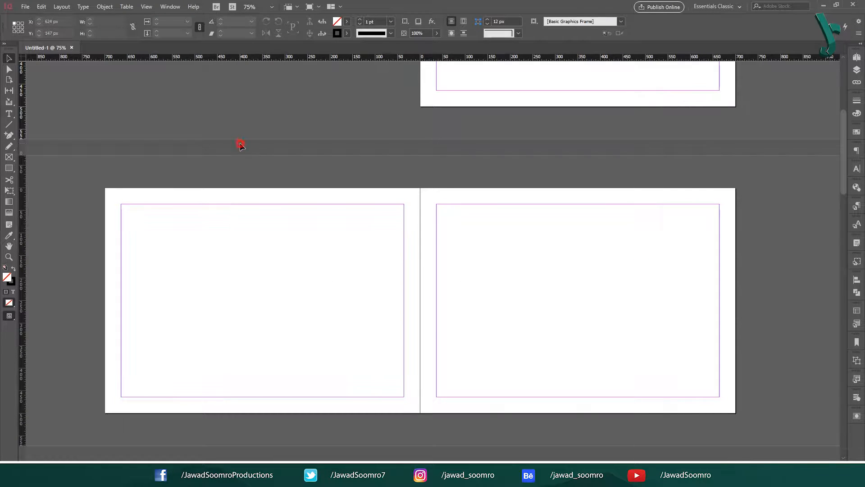
click(23, 7)
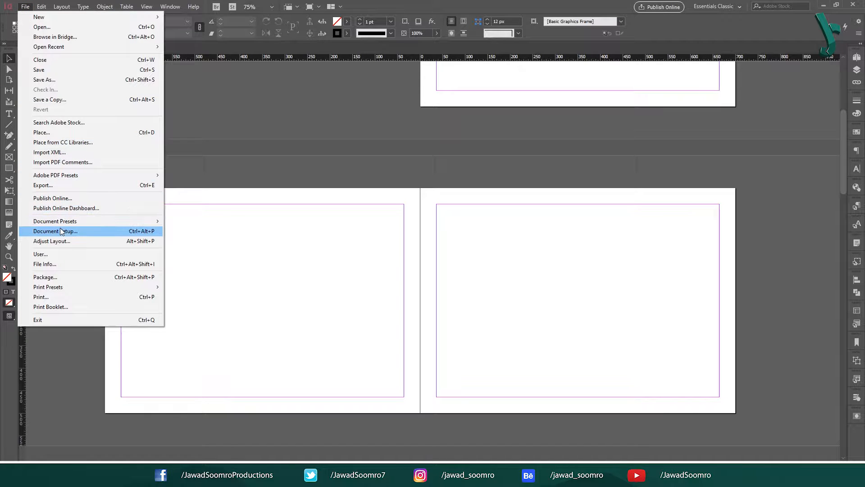
click(141, 233)
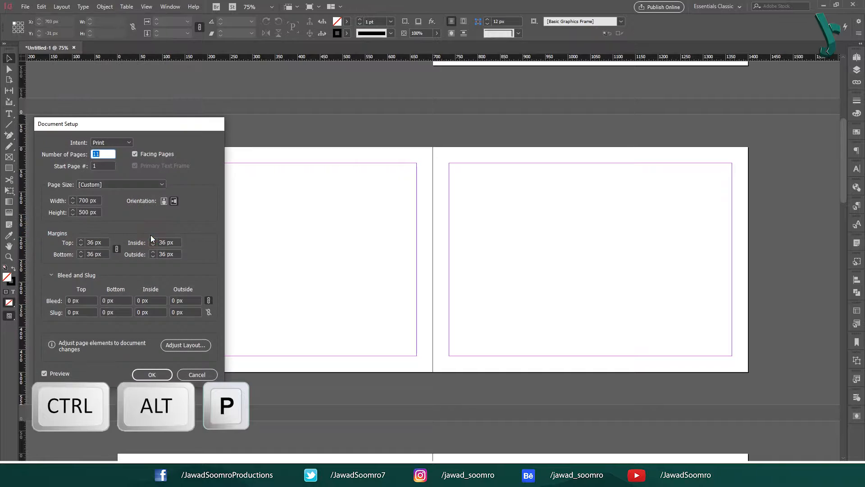
click(144, 153)
click(144, 153)
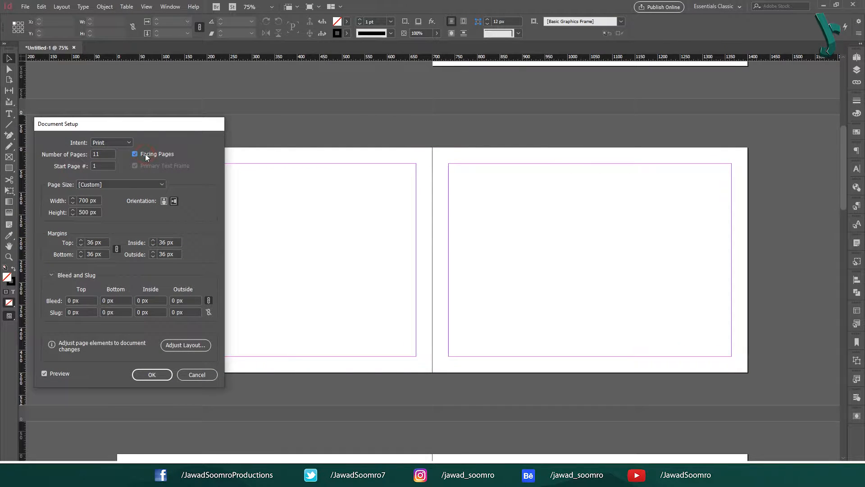
click(145, 153)
click(145, 153)
click(145, 153)
click(146, 153)
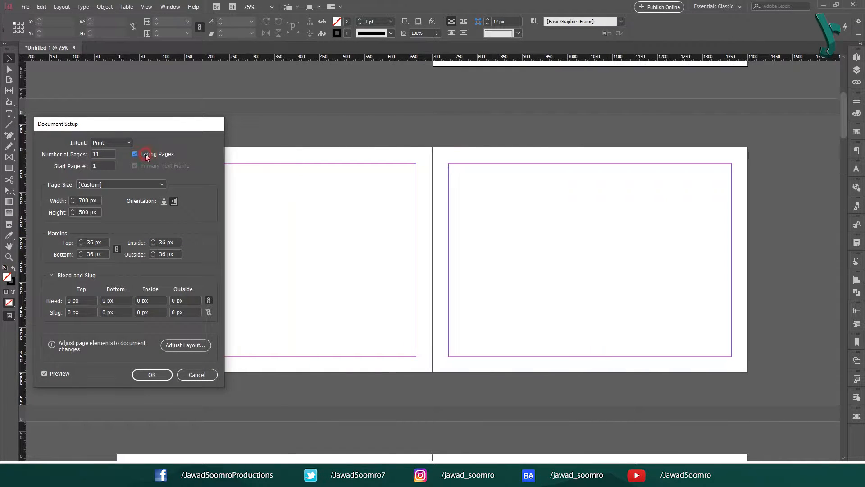
click(148, 375)
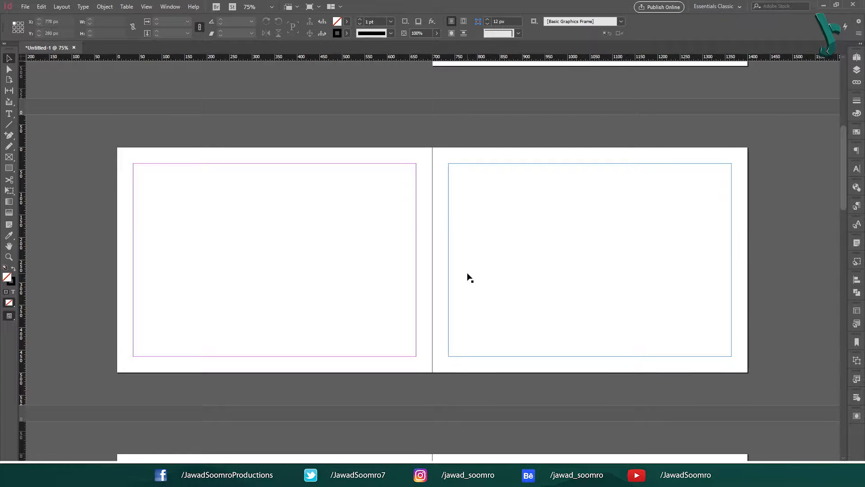
- Examine the blank facing-page spreads throughout the document
scroll(469, 277, down, 10)
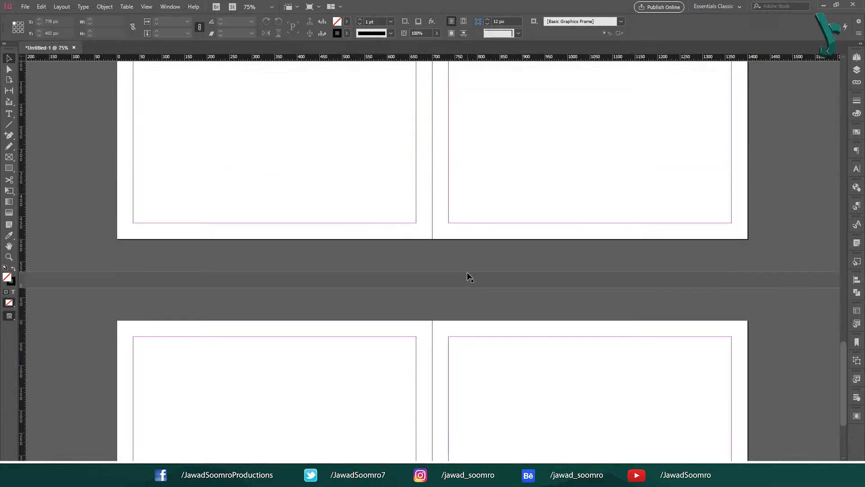
scroll(468, 273, down, 5)
scroll(467, 274, up, 5)
scroll(469, 275, down, 3)
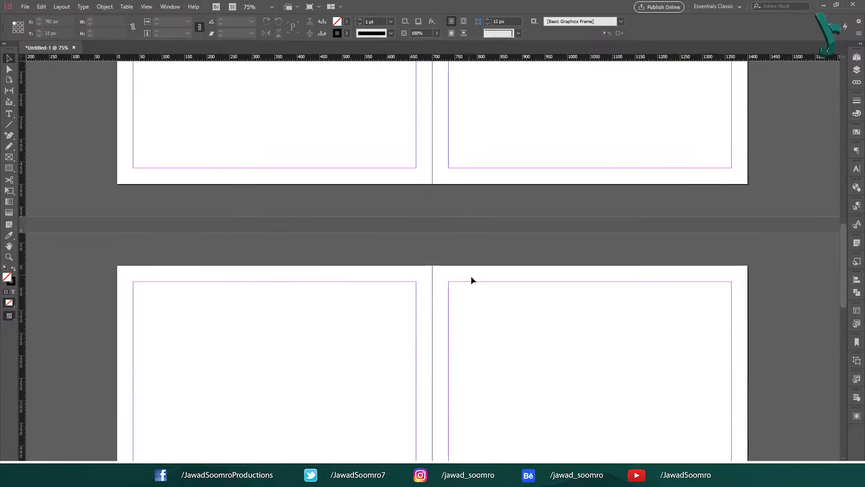
scroll(472, 279, down, 2)
scroll(472, 279, up, 5)
scroll(471, 280, up, 2)
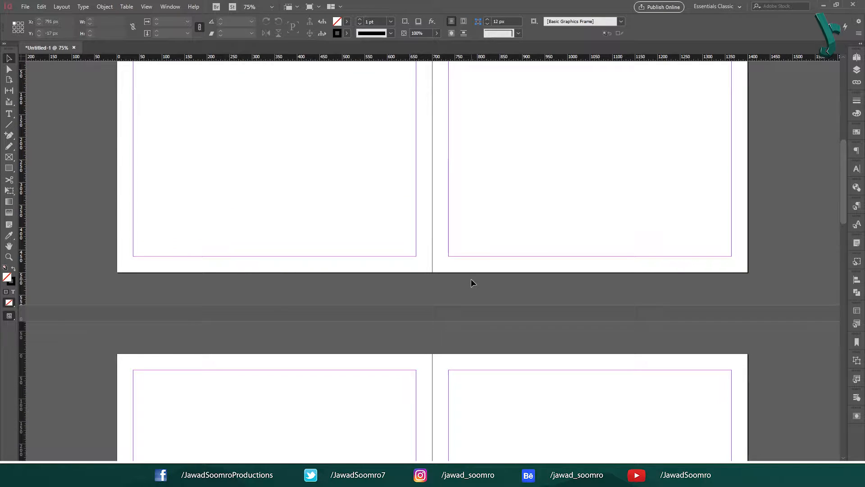
scroll(471, 279, up, 8)
scroll(472, 279, down, 5)
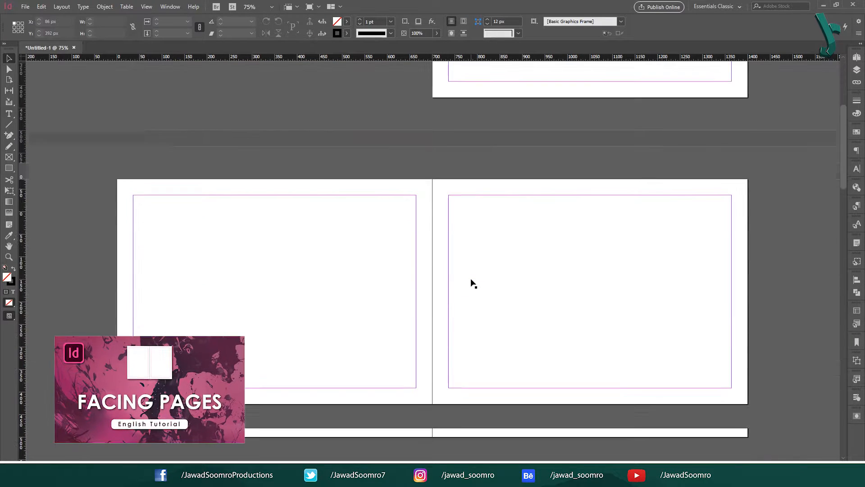
scroll(471, 283, down, 1)
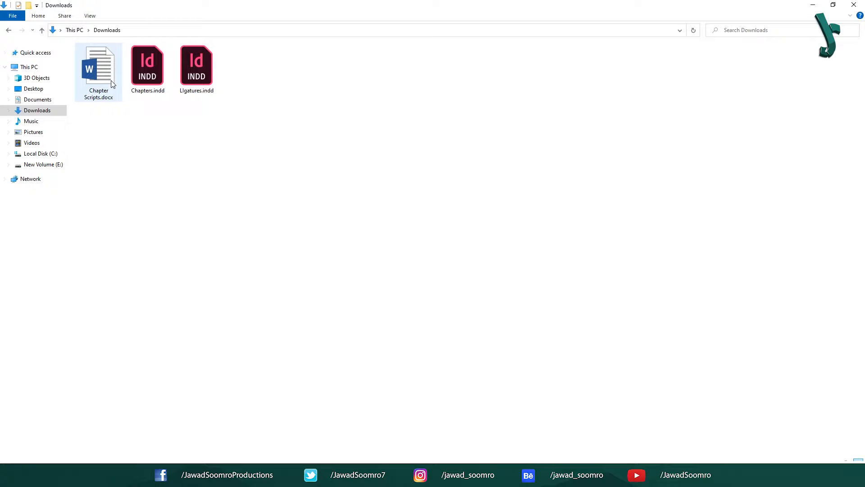
- Place Chapter Scripts.docx from the Downloads folder at the upper-left margin corner of the first page, flowing the text through the following pages
click(100, 76)
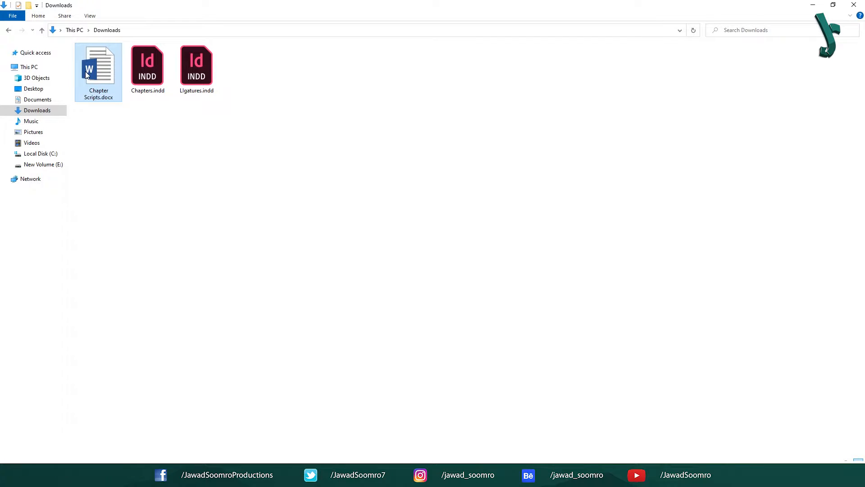
click(357, 475)
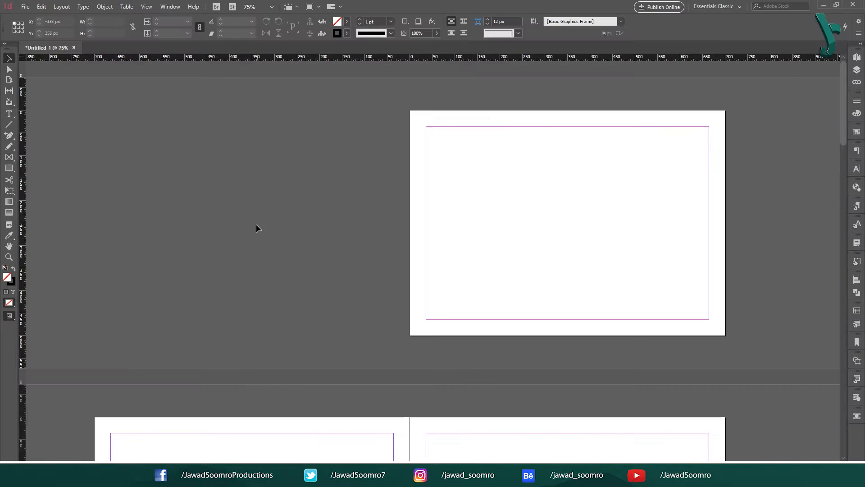
click(25, 6)
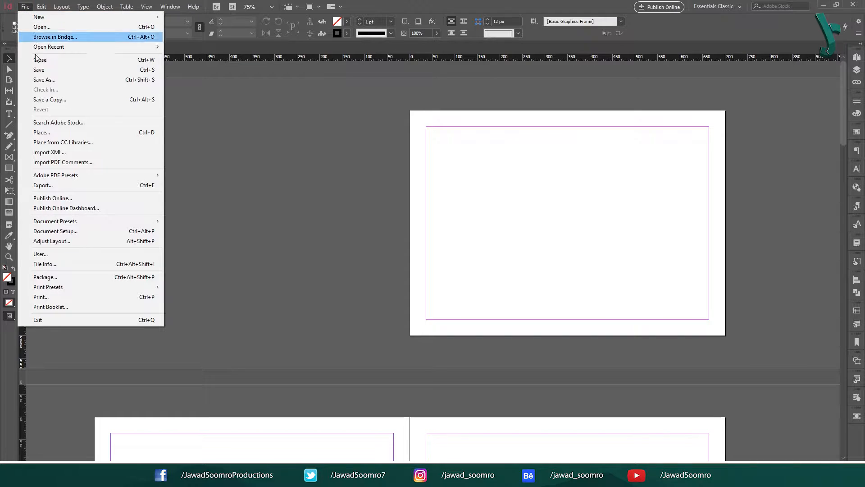
click(143, 135)
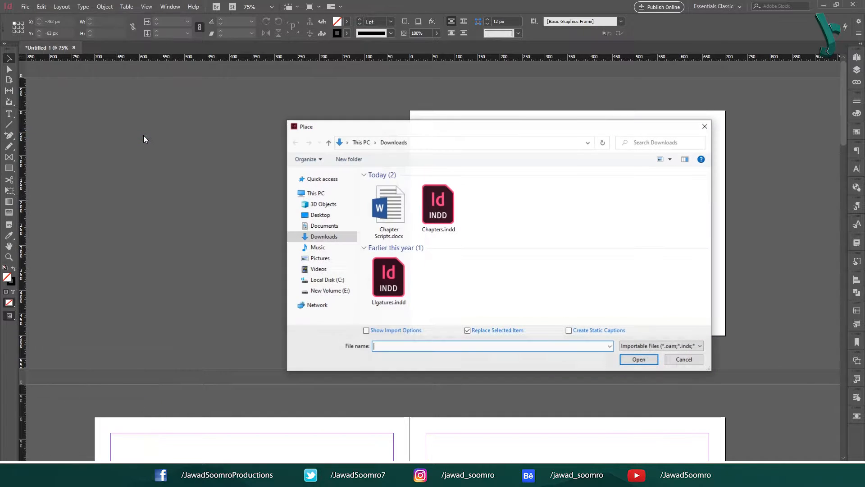
click(388, 211)
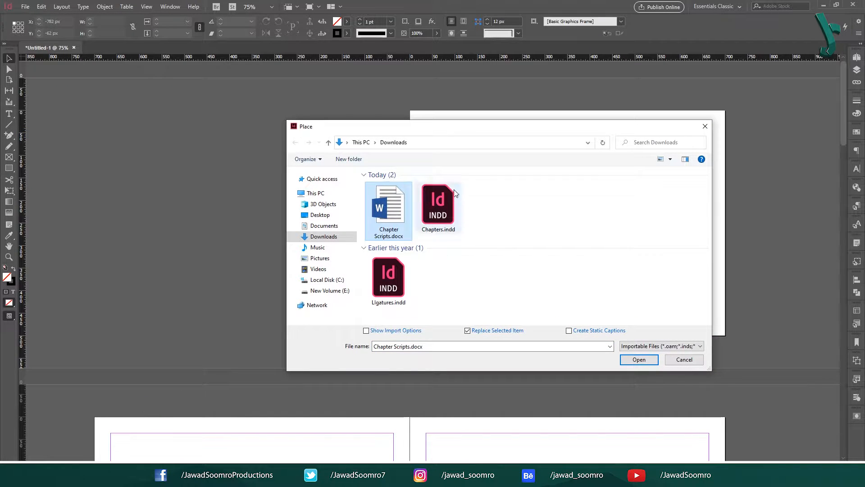
click(648, 361)
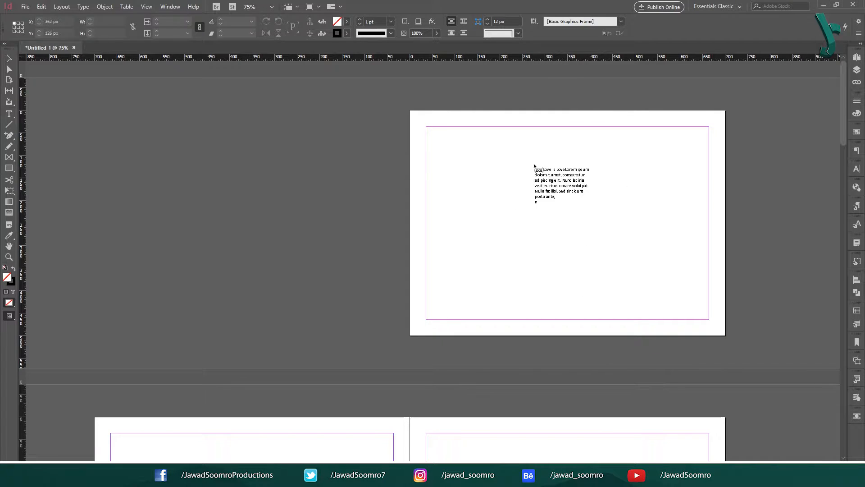
click(427, 127)
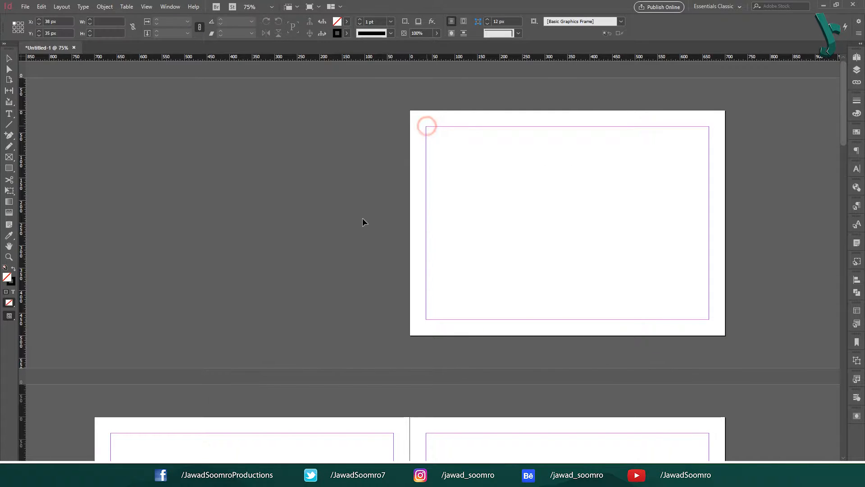
scroll(361, 218, down, 20)
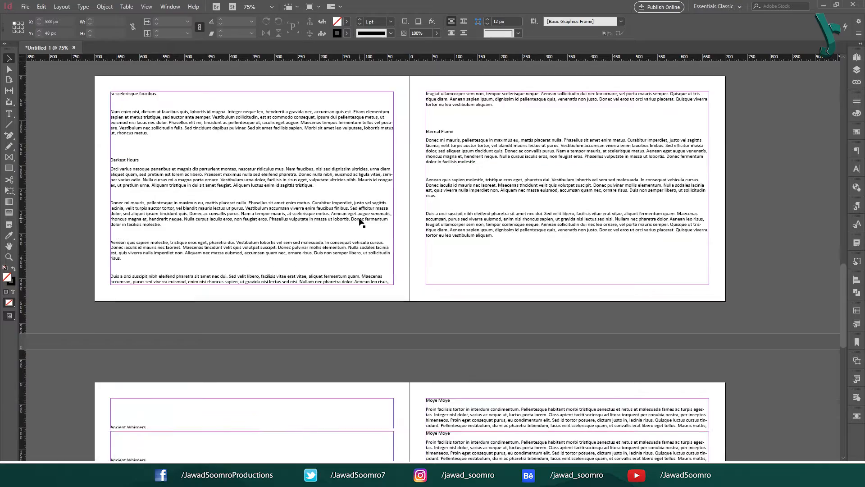
scroll(362, 221, down, 15)
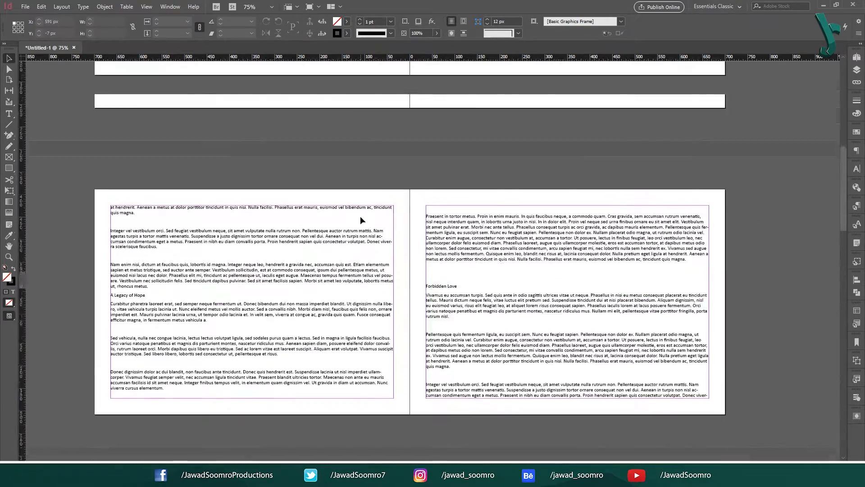
- Insert blank lines before the "Love is Love" heading until the first page is empty and the chapter starts on the second page
scroll(361, 216, up, 20)
double_click(426, 128)
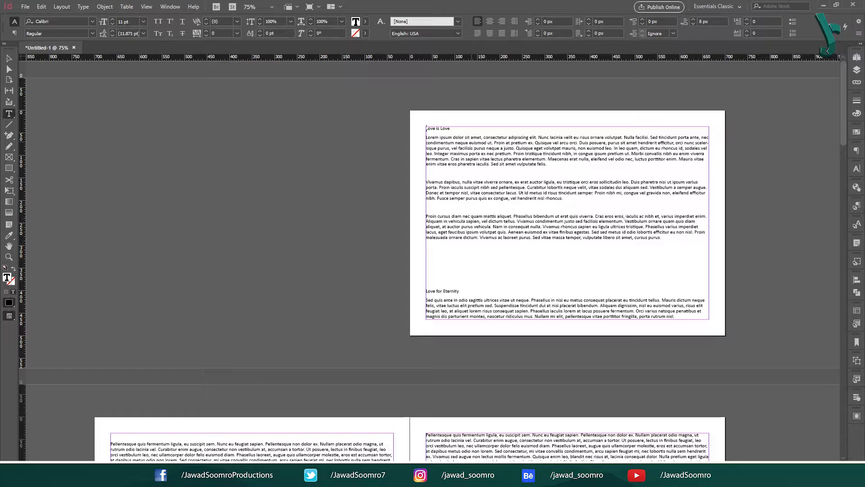
key(Return)
key(Return)
key(Return)
key(Return)
key(Return)
key(Return)
key(Return)
key(Return)
key(Return)
key(Return)
key(Return)
key(Return)
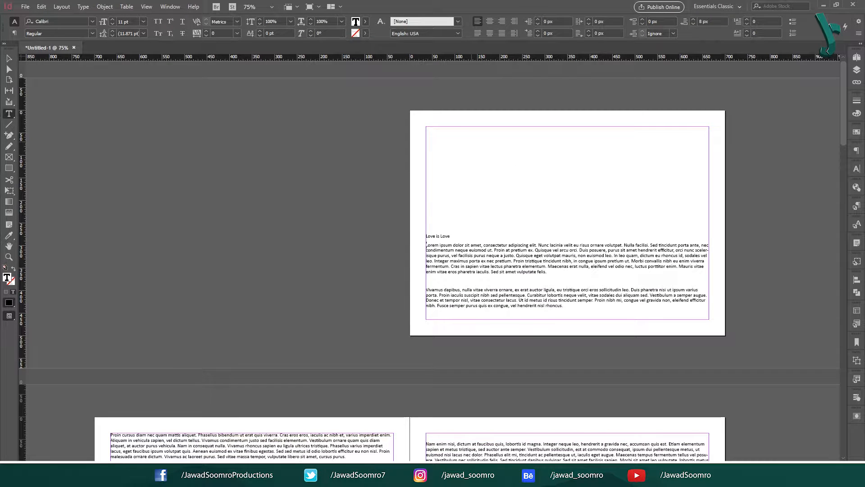
key(Return)
key(Return)
key(Return)
key(Return)
key(Return)
key(Return)
key(Return)
key(Return)
key(Return)
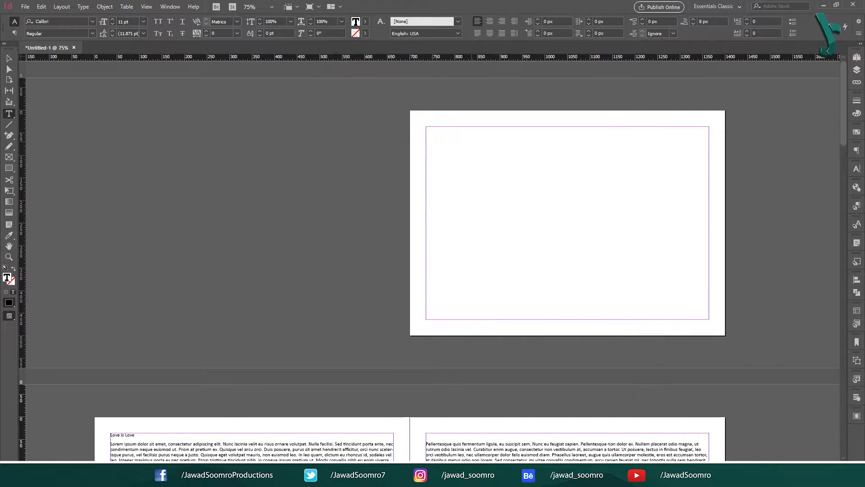
- Add blank lines before "Love for Eternity" and "A Perilous Journey" so that each chapter starts on its own page
scroll(139, 205, down, 5)
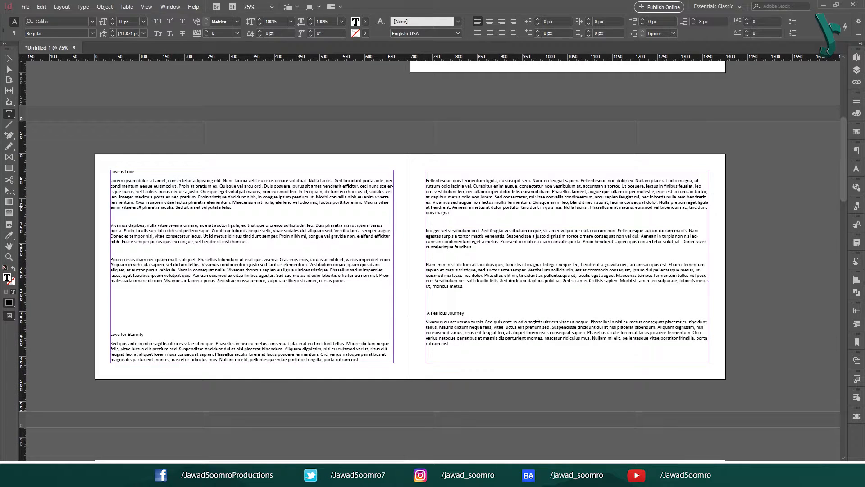
key(Return)
key(Return)
key(Return)
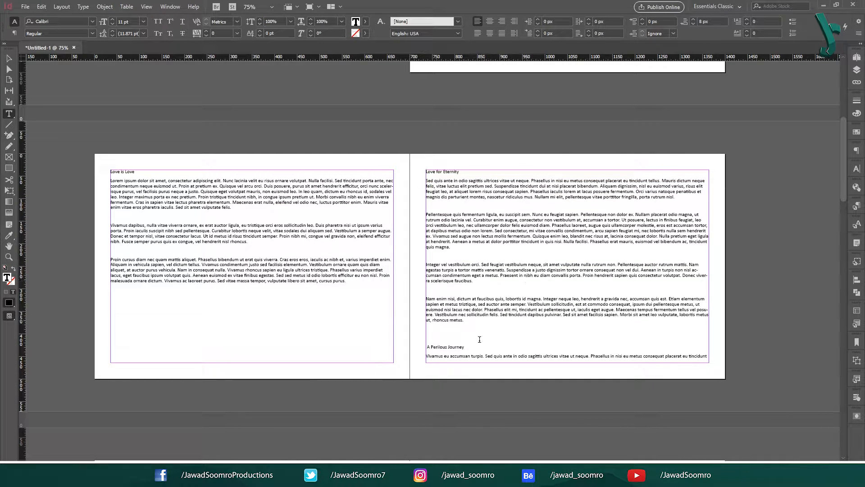
click(427, 346)
key(Return)
key(Return)
- Add blank lines before "Unveiling the Truth" and "A Legacy of Hope" to move each chapter to the start of a new page
scroll(265, 261, down, 3)
scroll(178, 372, down, 1)
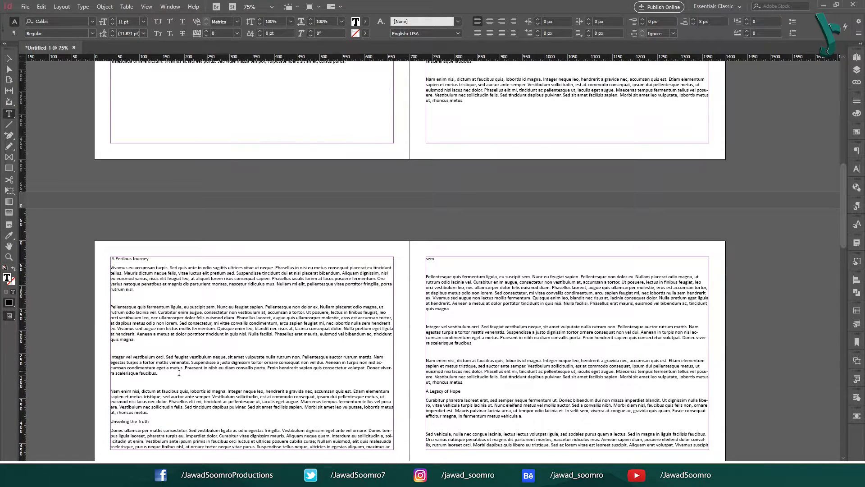
click(111, 421)
key(Return)
key(Return)
key(Return)
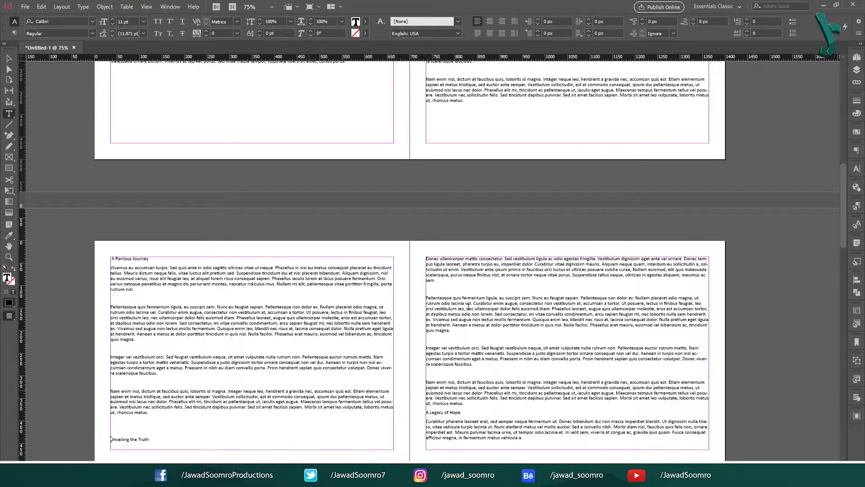
click(426, 422)
key(Return)
key(Return)
key(Return)
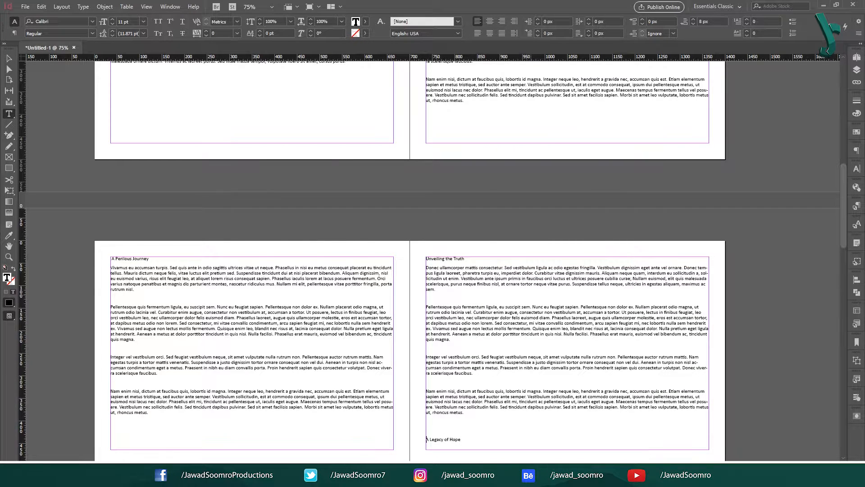
- Push the "Forbidden Love" and "Darkest Hours" headings to the top of their next pages with blank lines
scroll(349, 264, down, 5)
scroll(346, 263, down, 2)
click(111, 406)
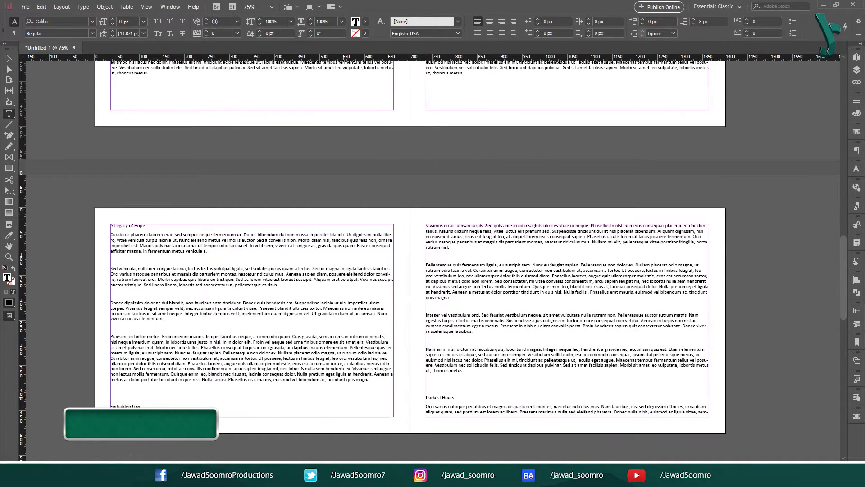
key(Return)
click(426, 407)
key(Return)
- Push the "Eternal Flame" and "Ancient Whispers" headings to the top of their next pages with blank lines
scroll(417, 317, down, 6)
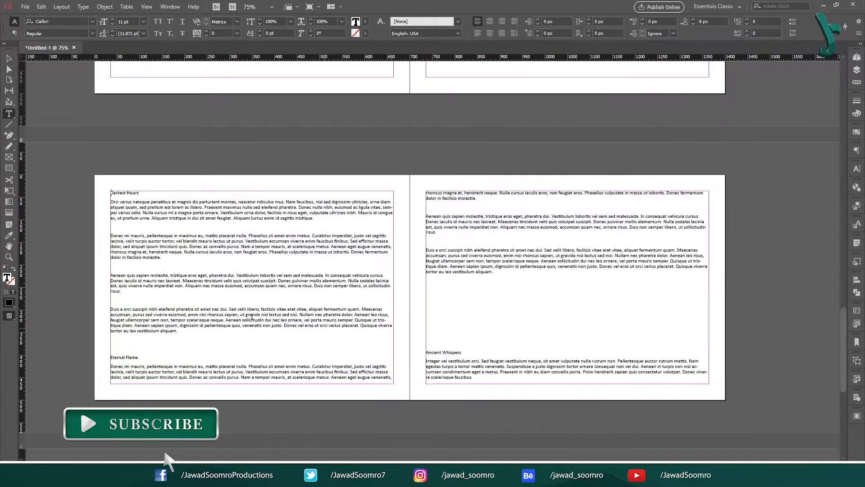
click(111, 357)
key(Return)
key(Return)
key(Return)
click(426, 378)
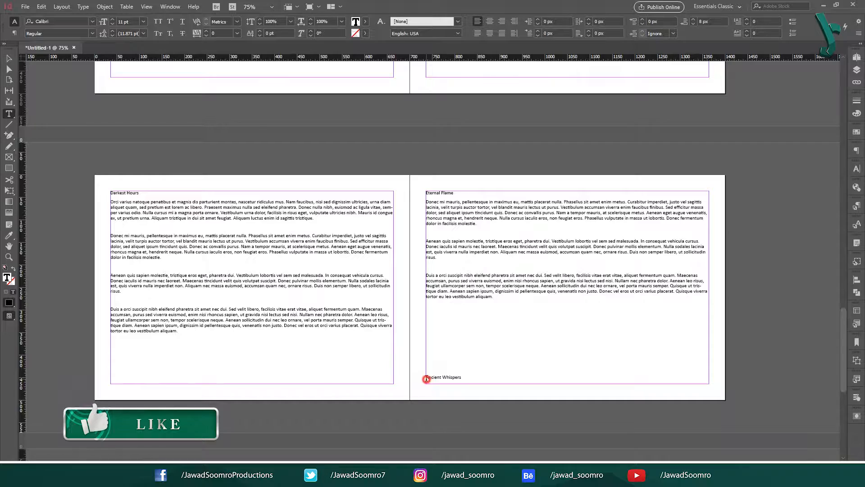
key(Return)
- Insert blank lines before the "Moye Moye" heading so that the chapter starts on the facing page
scroll(251, 352, down, 3)
scroll(323, 340, down, 3)
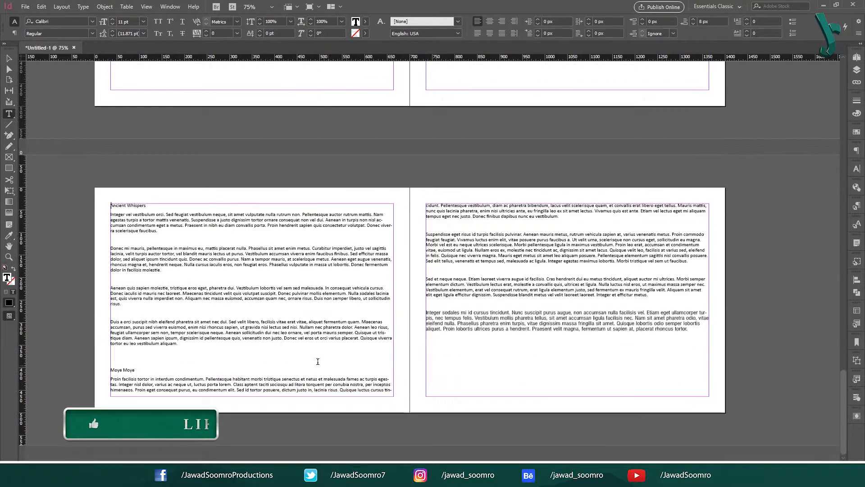
click(110, 370)
key(Return)
key(Return)
key(Return)
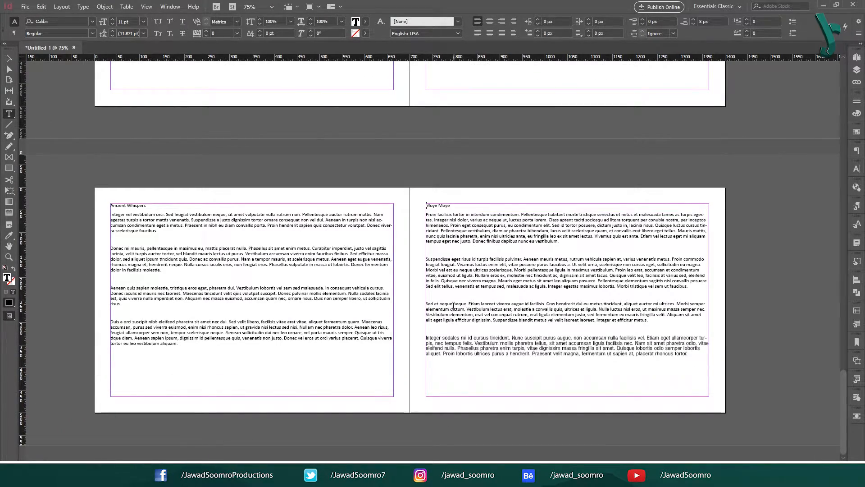
- Check across all spreads where each chapter begins
scroll(634, 257, down, 15)
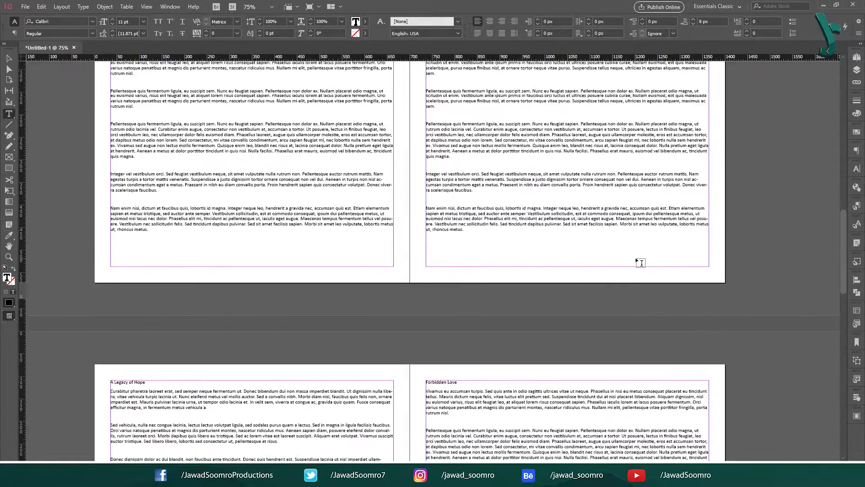
scroll(638, 258, up, 10)
scroll(638, 258, down, 8)
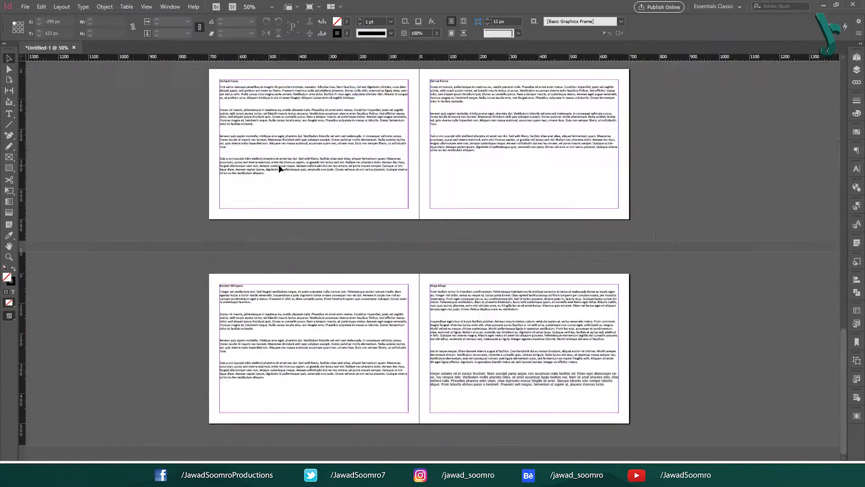
scroll(279, 165, down, 2)
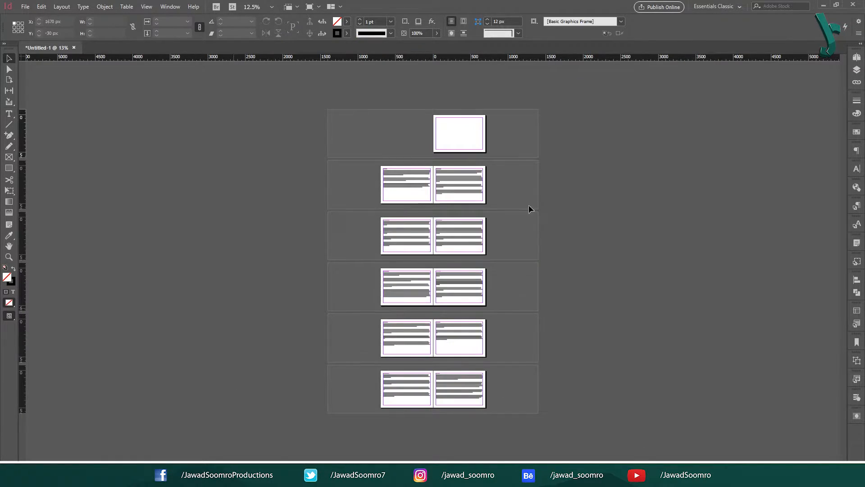
scroll(453, 315, up, 4)
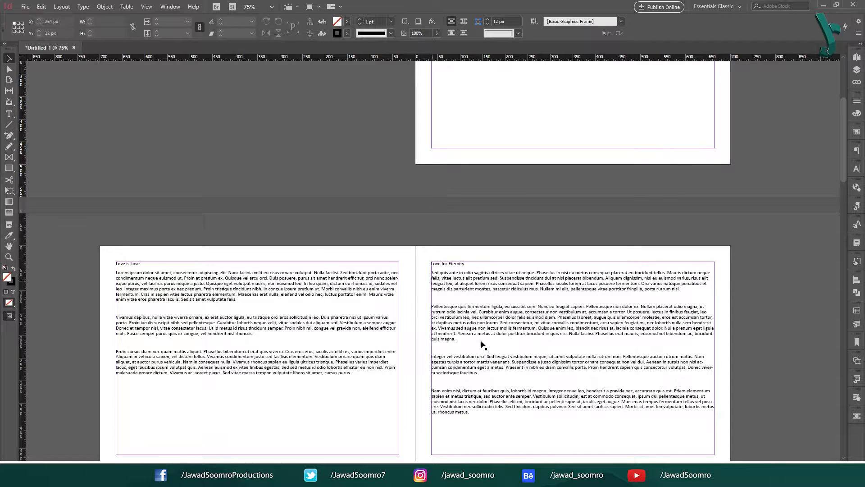
- Display the paragraph styles and create a new one named "Chapter Number"
click(170, 6)
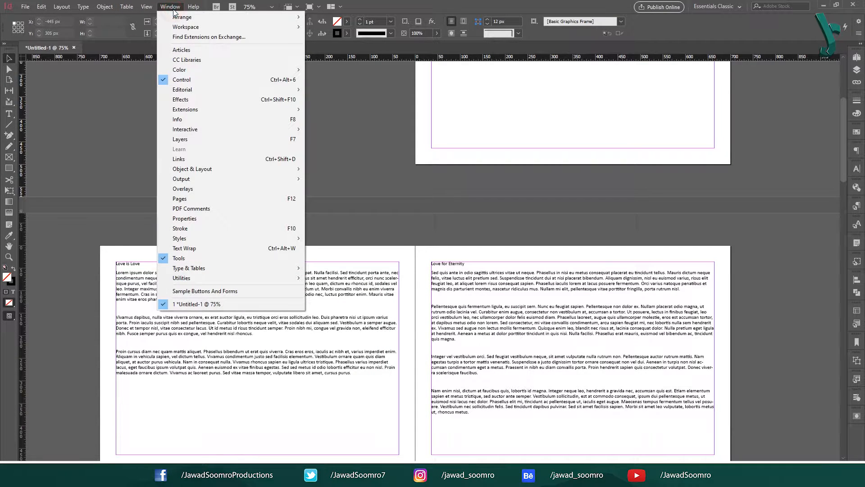
click(236, 239)
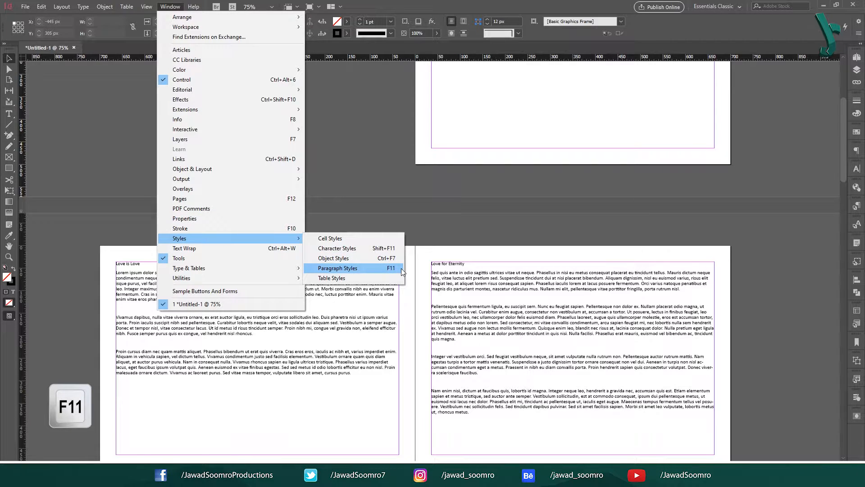
click(383, 268)
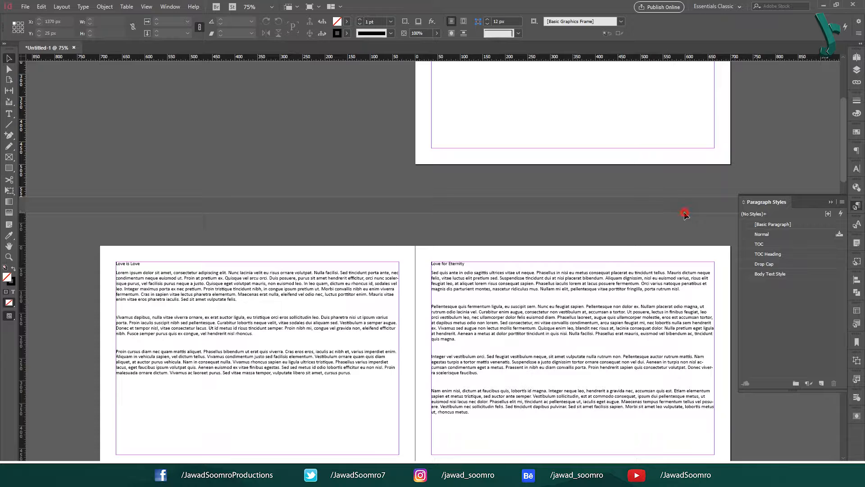
click(807, 234)
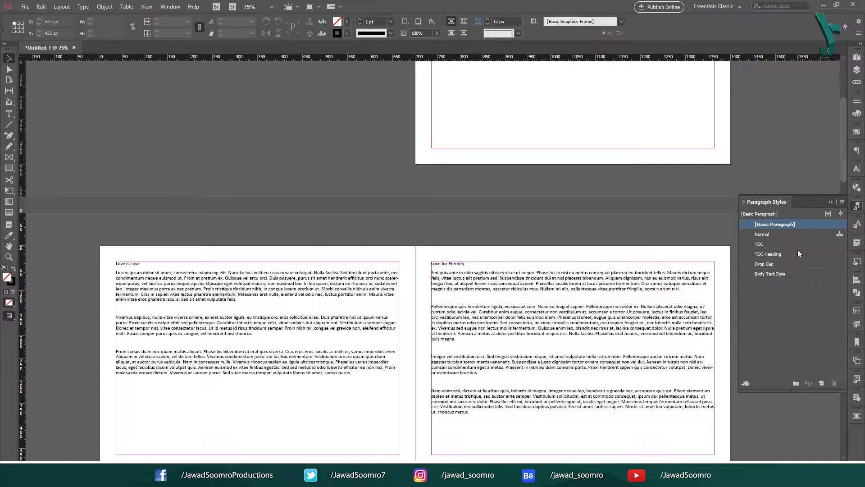
click(823, 383)
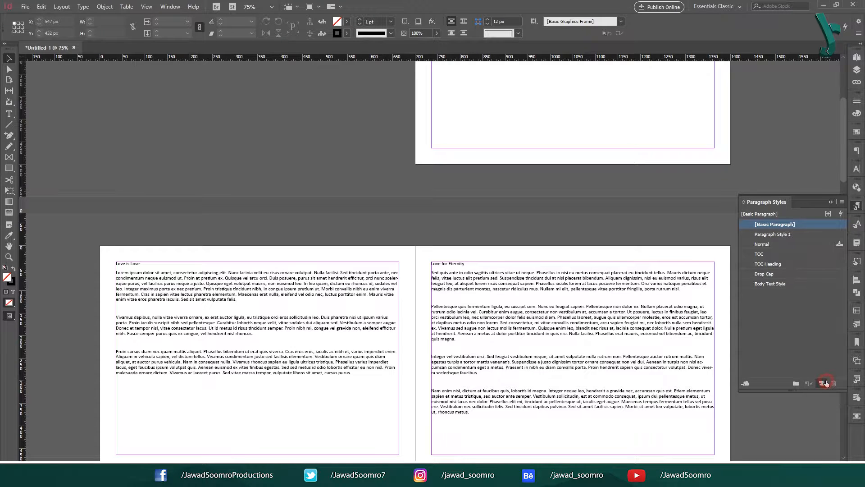
double_click(819, 233)
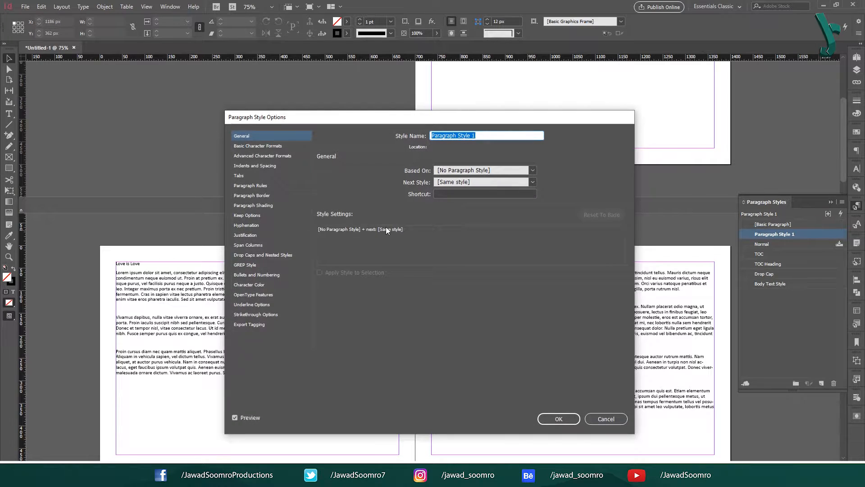
key(BackSpace)
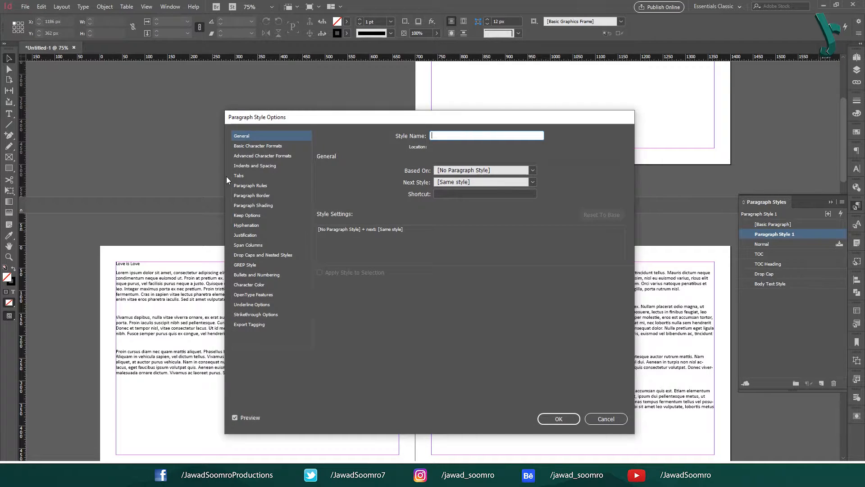
text(Chapter Number)
- Base the Chapter Number style on [No Paragraph Style] and set Body Text Style as its next style
click(488, 170)
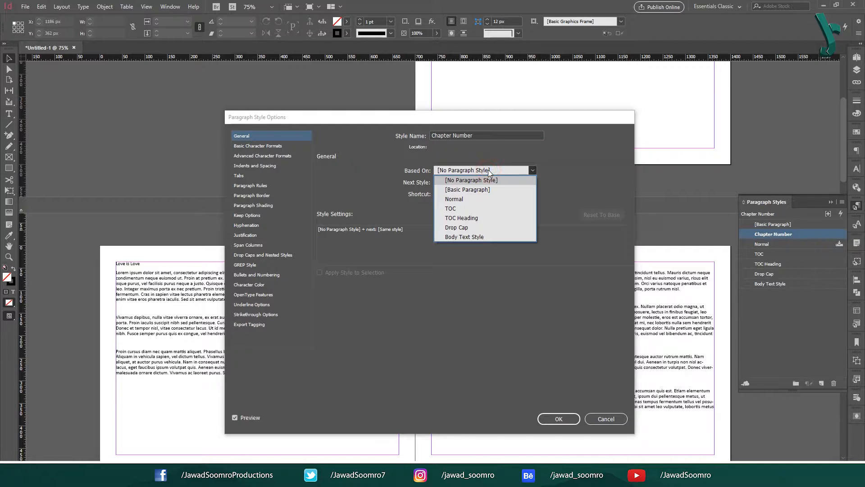
click(478, 181)
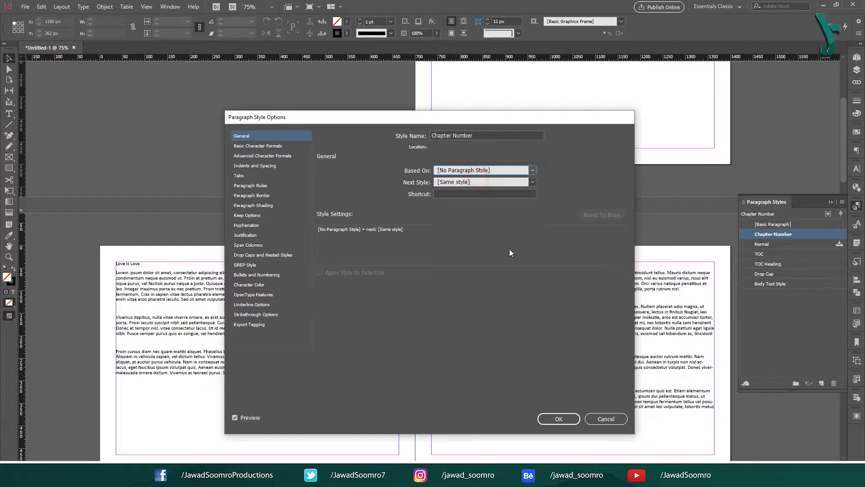
click(529, 184)
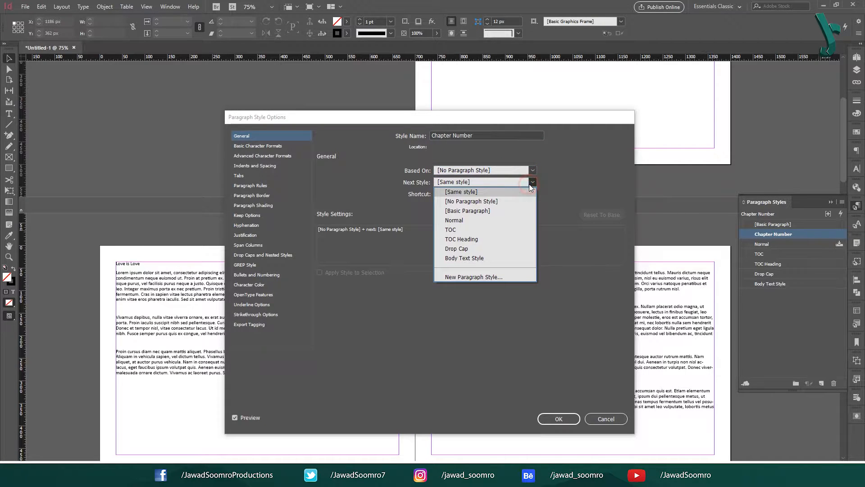
click(460, 258)
- Set the Chapter Number style's font family to Milford and its font style to Bold
click(243, 147)
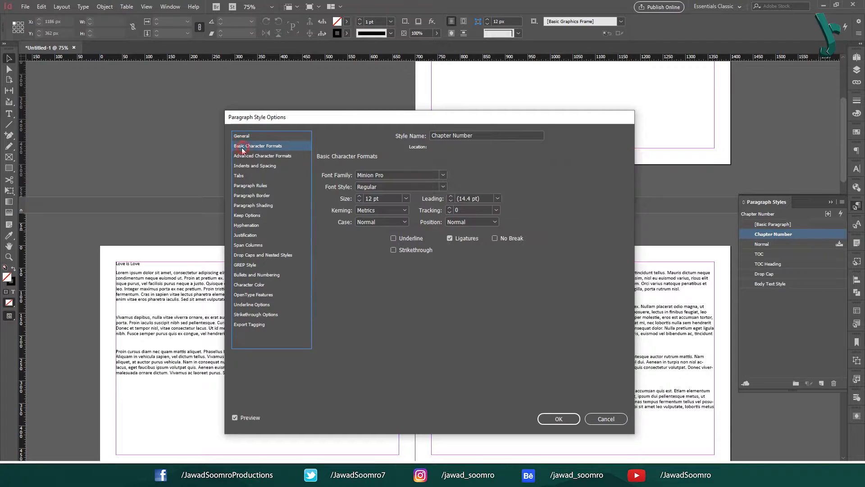
click(402, 176)
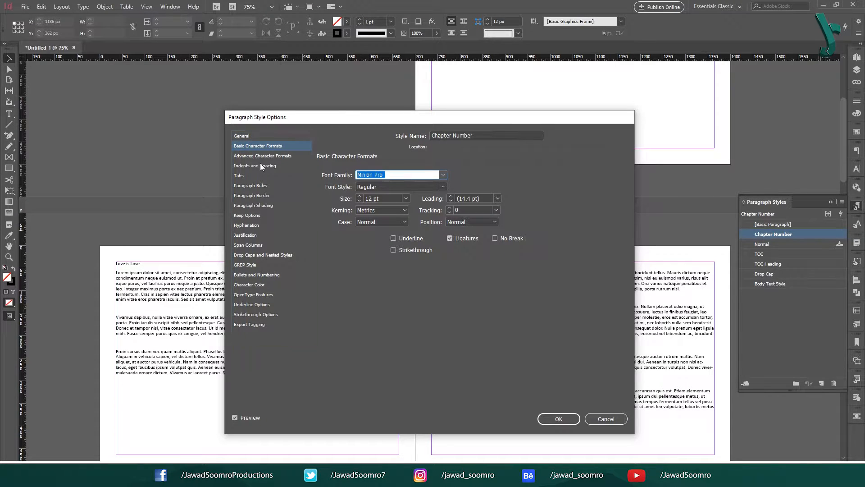
text(Milford)
key(Tab)
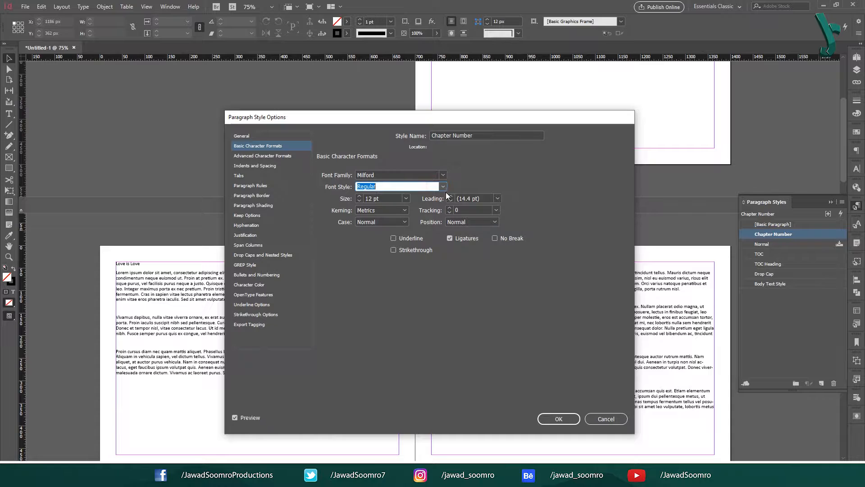
click(443, 186)
click(423, 214)
- Set the Chapter Number style's font size to 48 pt and its leading to 56 pt
click(406, 198)
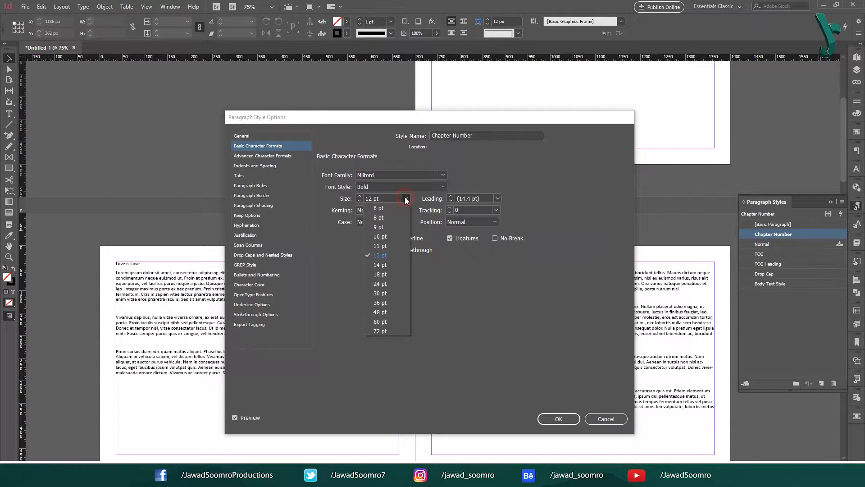
click(388, 312)
click(449, 201)
click(451, 201)
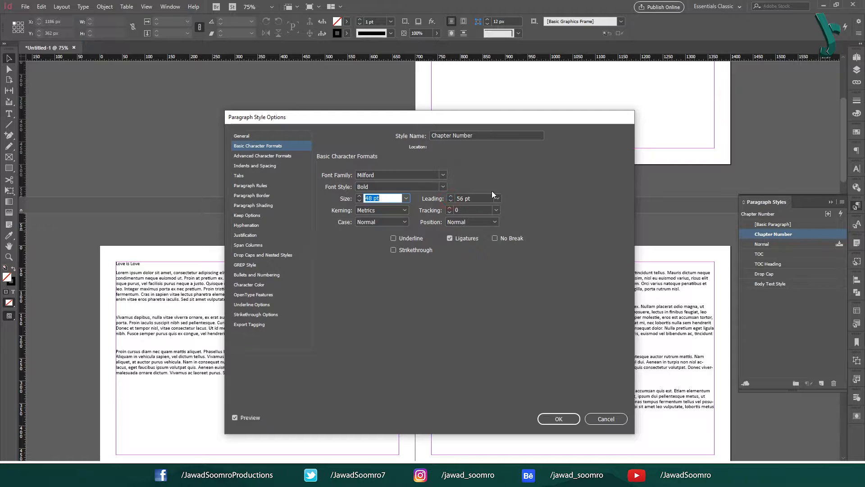
click(242, 136)
click(258, 146)
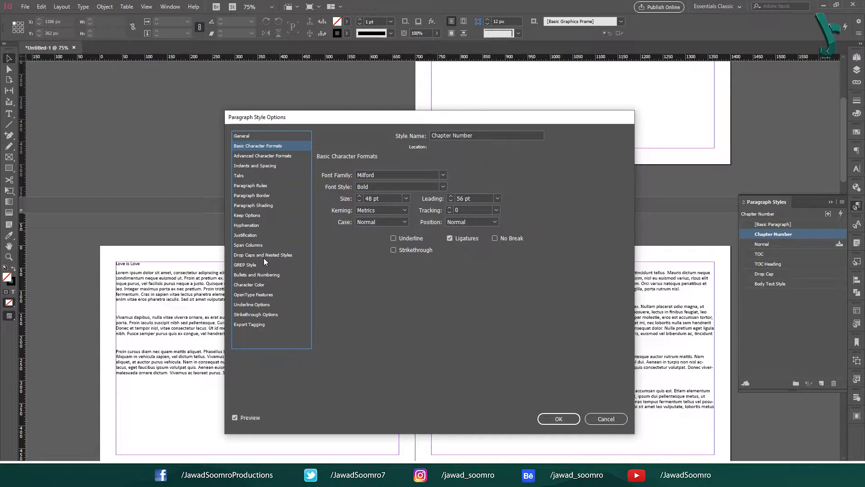
- Make the Chapter Number style a Numbers list using the 1, 2, 3, 4... format
click(262, 275)
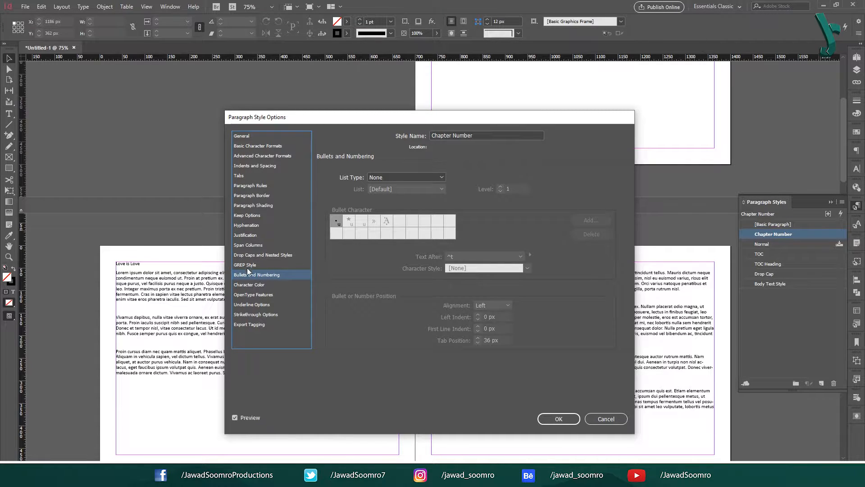
click(388, 179)
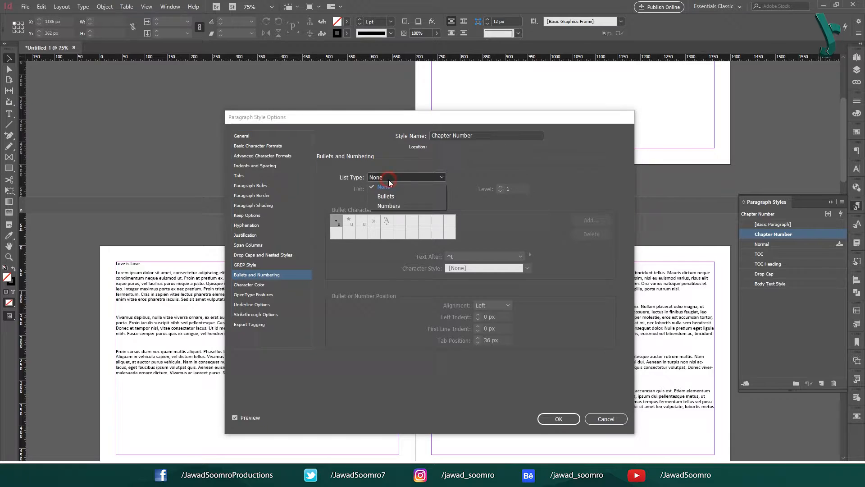
click(392, 204)
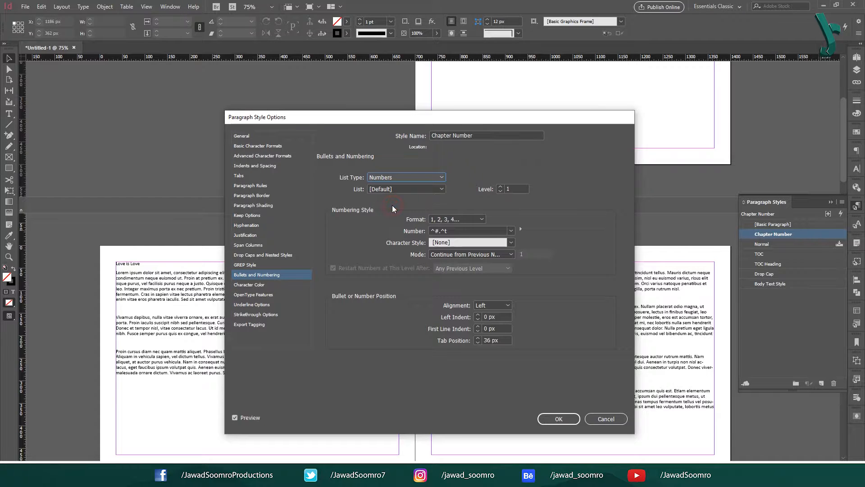
click(464, 219)
click(466, 239)
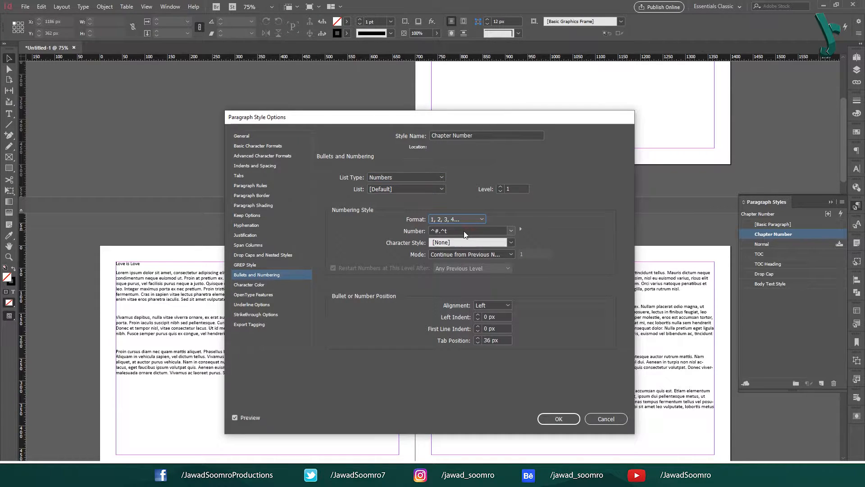
- Set the style's number expression to "Chapter ^#:" and assign the Chapter Style character style to the numbers
triple_click(464, 230)
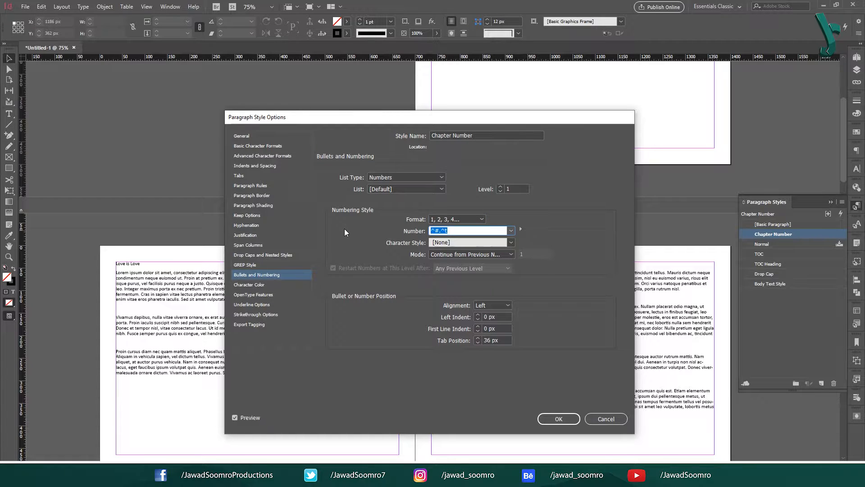
text(Chapter ^#:)
click(445, 243)
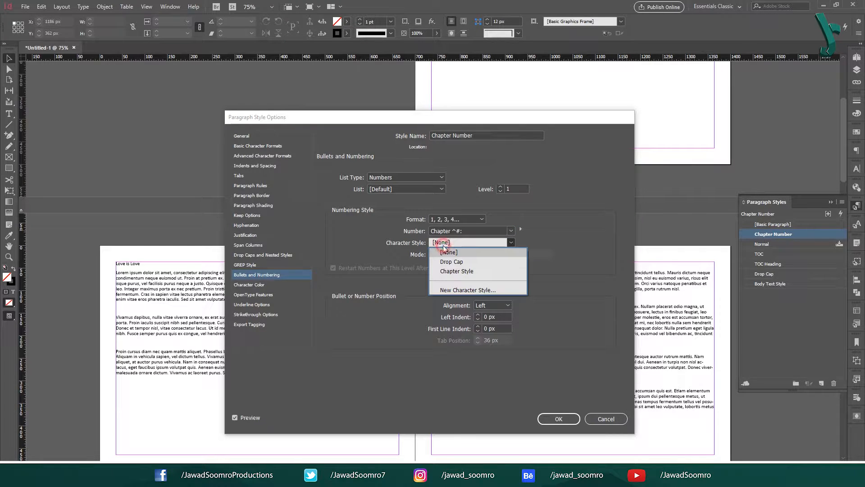
click(455, 272)
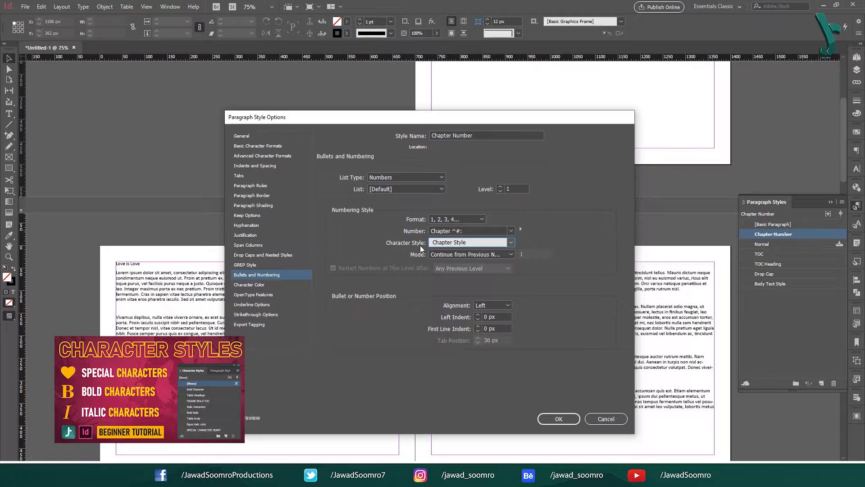
- Set the list to level 2 in Continue from Previous Number mode, with numbers restarting after Any Previous Level
click(452, 255)
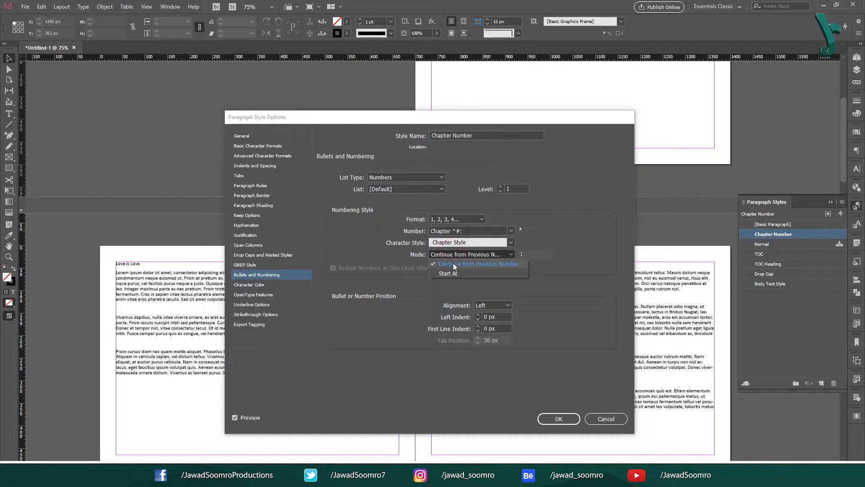
click(455, 268)
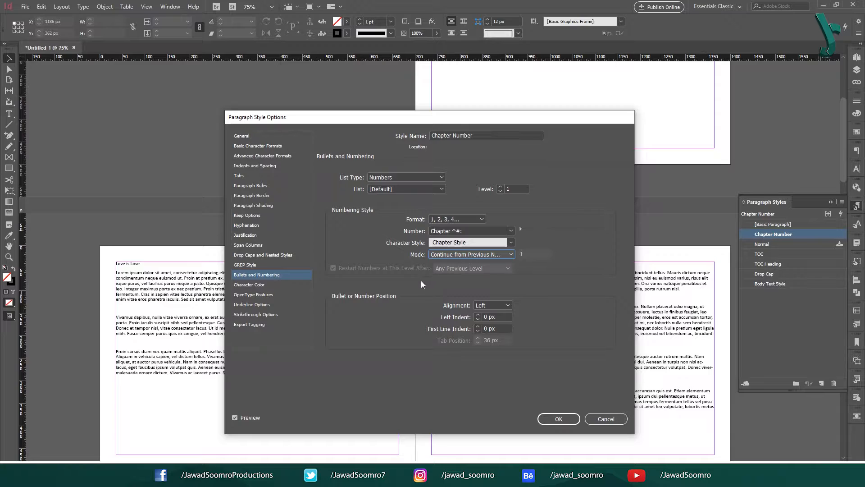
click(334, 269)
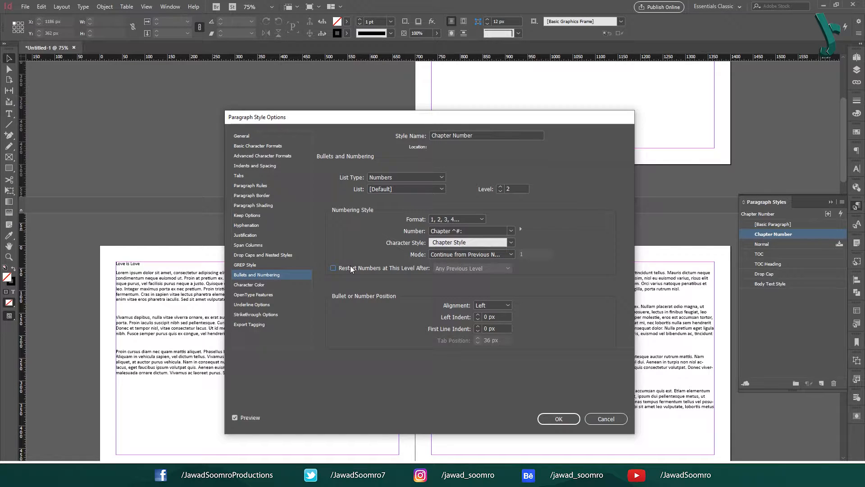
click(334, 267)
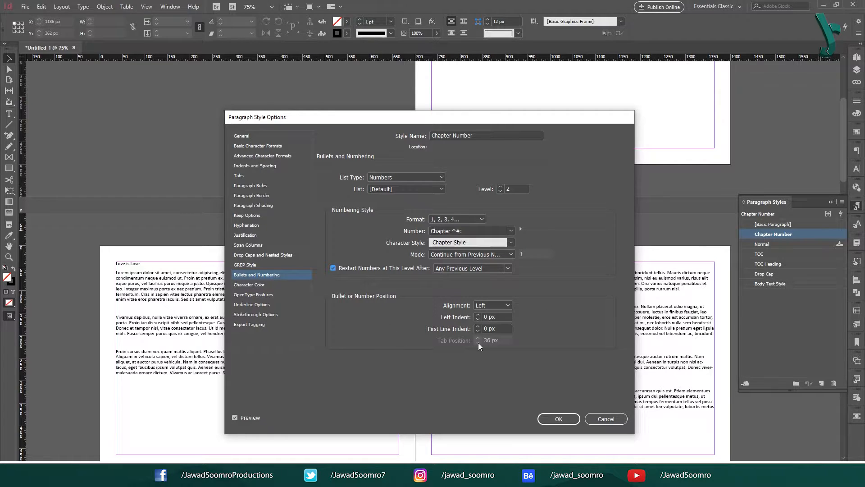
- Save the Chapter Number style's settings and apply the style to the "Love is Love" heading
click(559, 419)
double_click(119, 264)
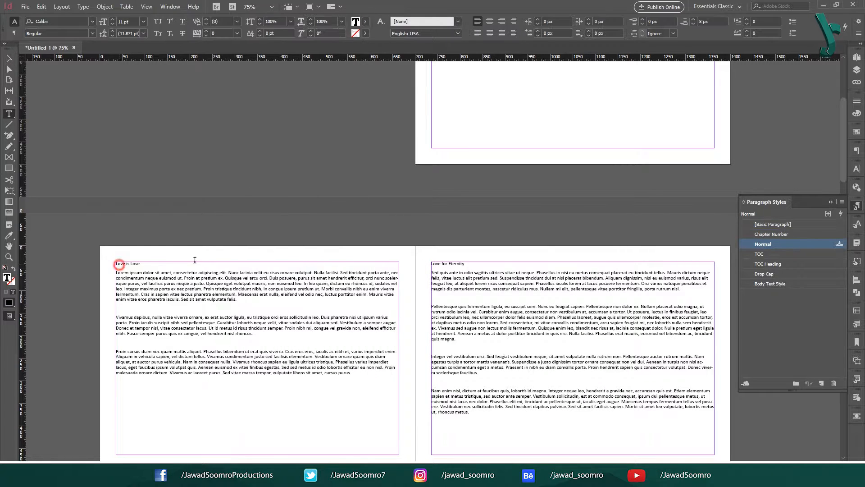
scroll(289, 315, down, 6)
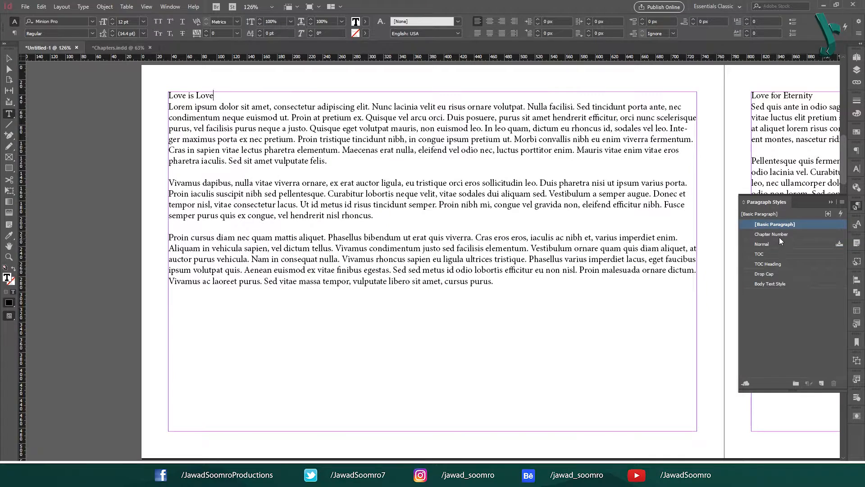
click(781, 234)
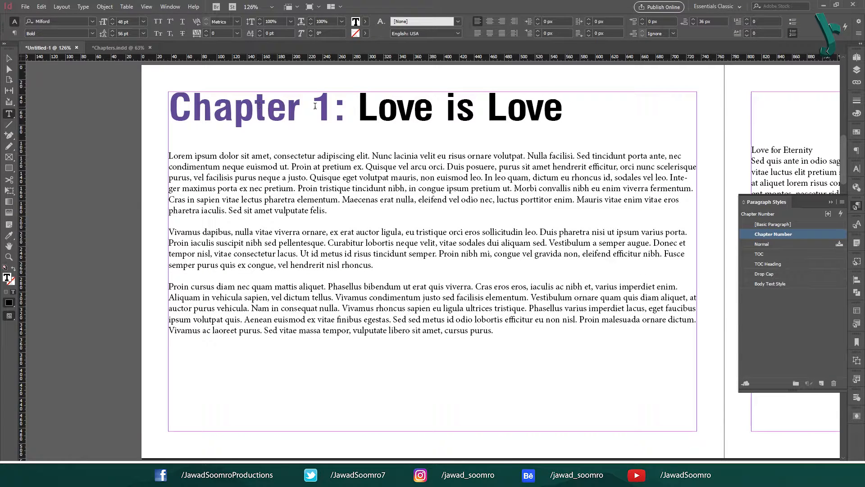
click(357, 105)
- Apply the Chapter Number style to the "Love for Eternity" heading
click(768, 100)
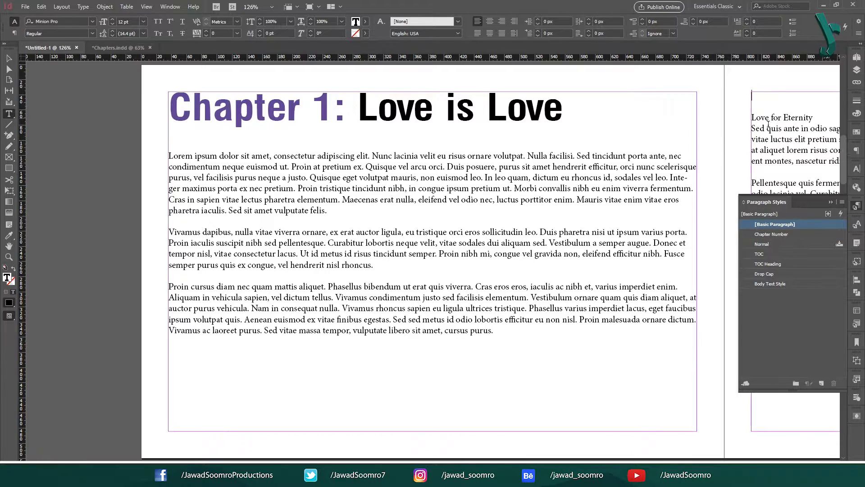
drag(765, 108, 488, 110)
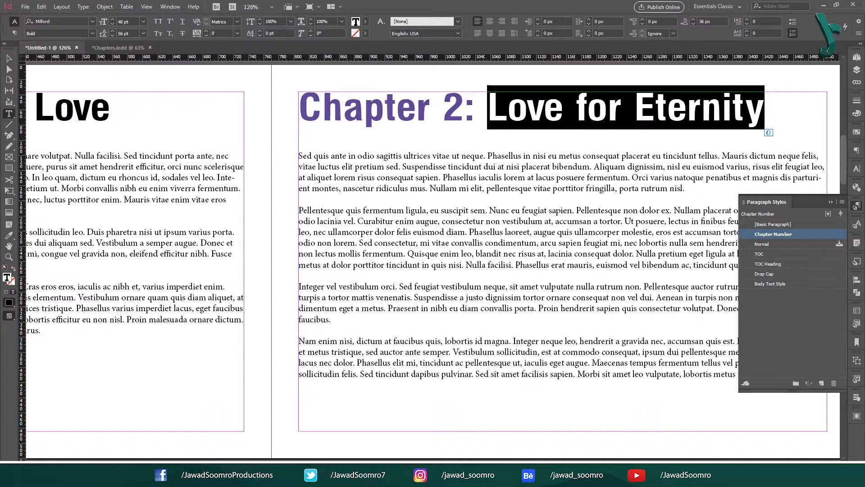
scroll(302, 242, left, 6)
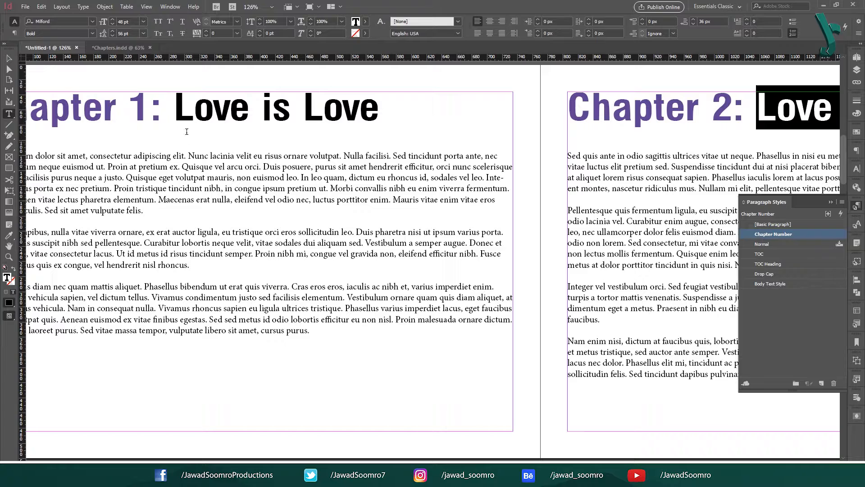
drag(176, 111, 401, 124)
click(228, 155)
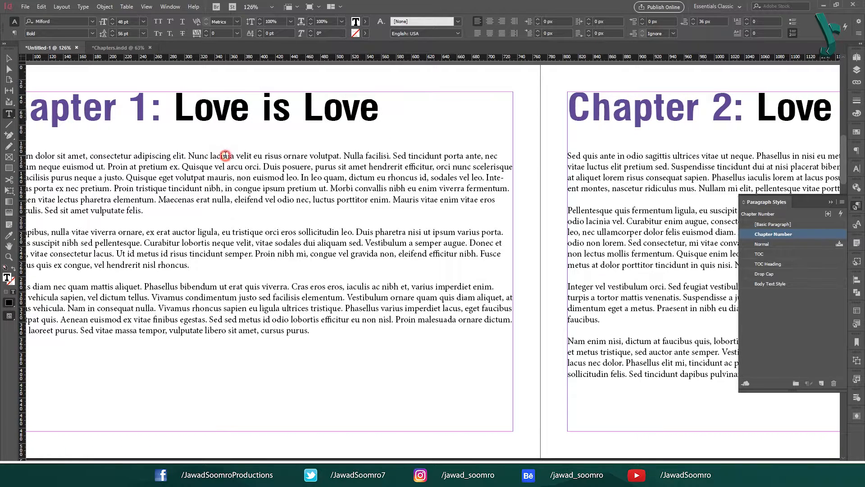
click(9, 58)
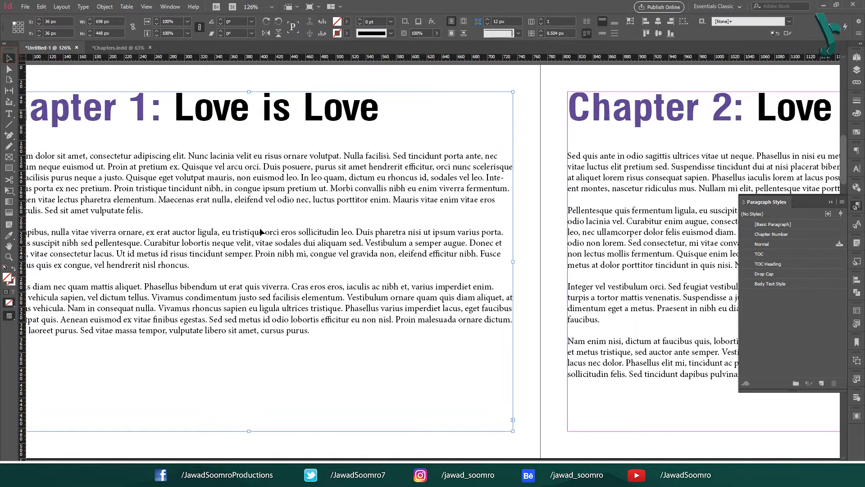
- Apply the Chapter Number style to the "A Perilous Journey" and "Unveiling the Truth" headings
click(786, 234)
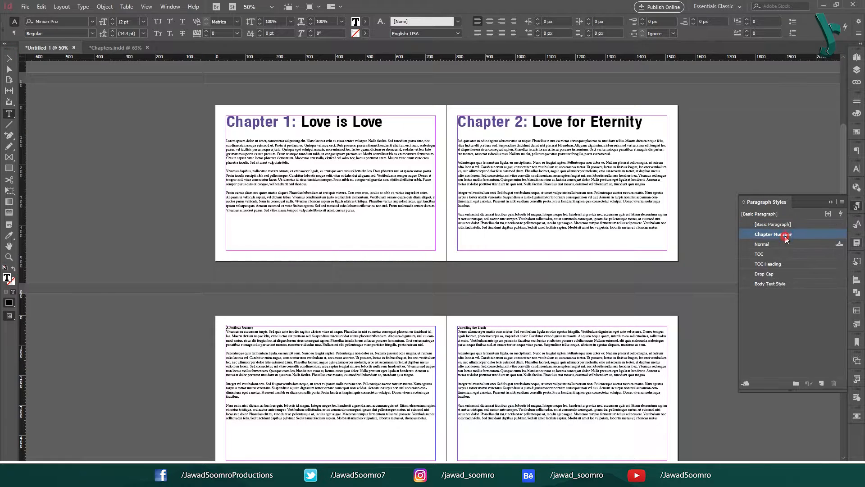
click(469, 329)
click(786, 234)
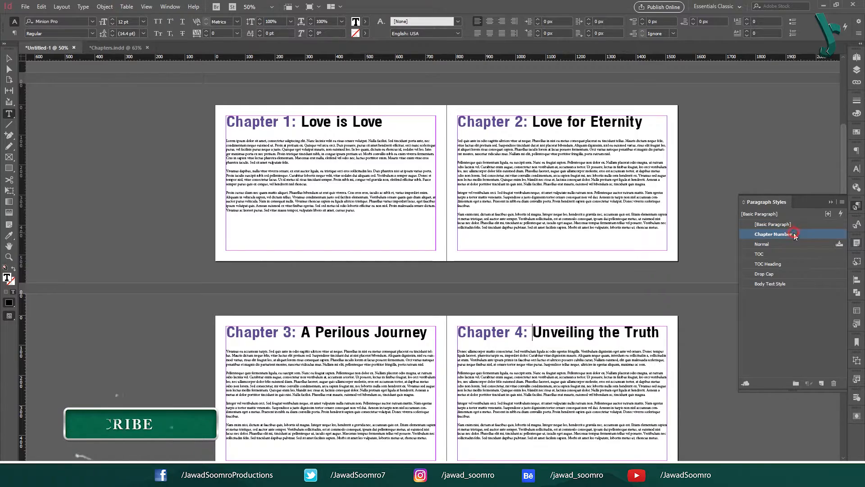
- Apply the Chapter Number style to the "A Legacy of Hope" and "Forbidden Love" headings on the following spread
scroll(232, 321, down, 3)
scroll(232, 321, down, 2)
click(270, 328)
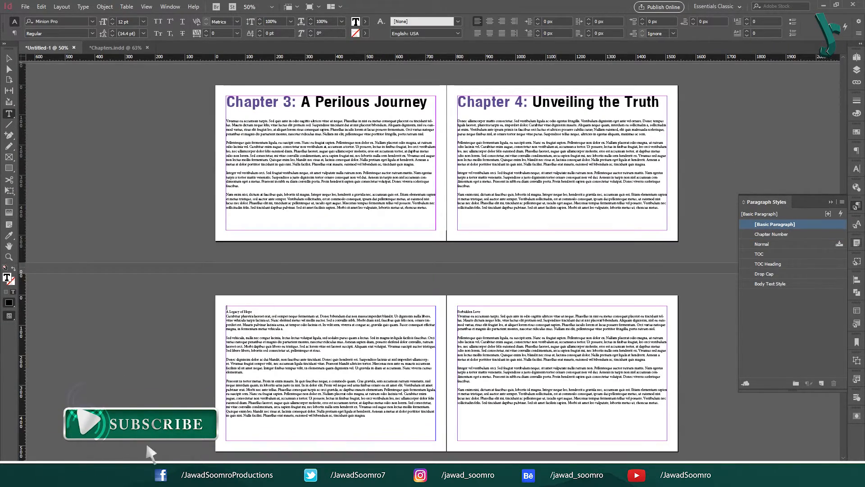
click(786, 234)
click(469, 329)
click(785, 234)
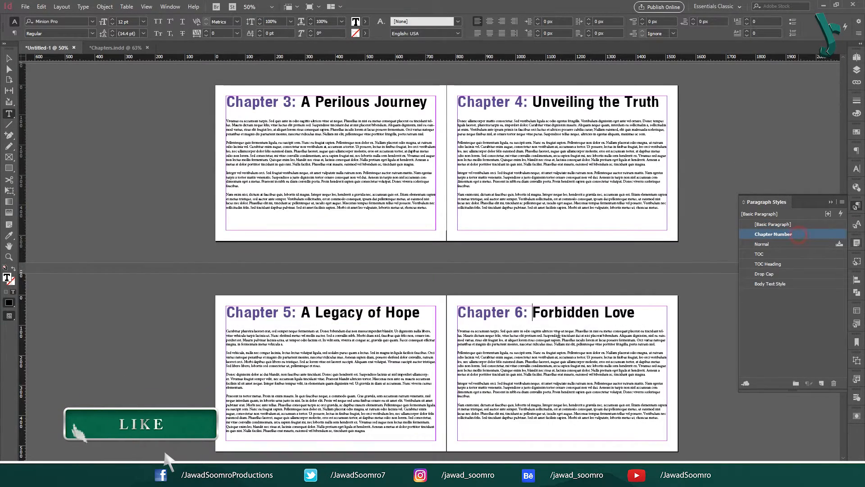
- Clear the extra line breaks at the "Darkest Hours" heading and apply the Chapter Number style to it
scroll(286, 316, down, 4)
click(286, 291)
key(Delete)
key(BackSpace)
click(786, 234)
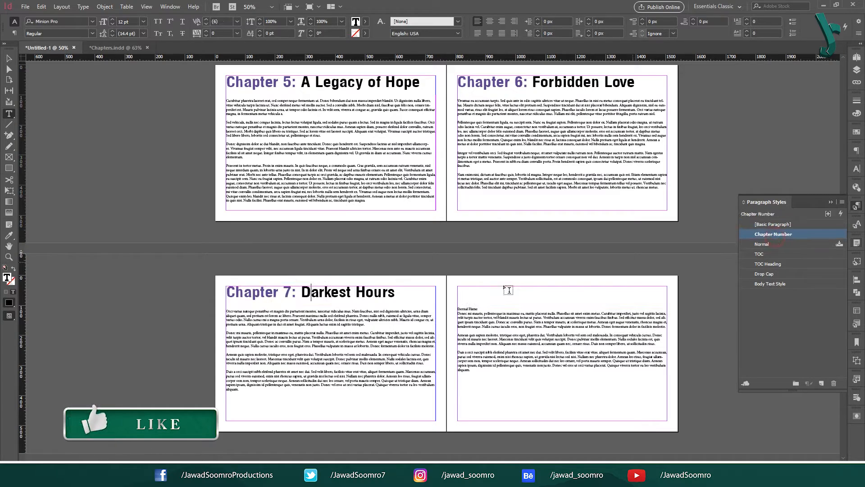
- Remove the empty lines before the "Eternal Flame" heading and give it the Chapter Number style
click(506, 290)
key(Delete)
key(Delete)
key(Delete)
key(Delete)
key(BackSpace)
click(790, 235)
- Remove the empty lines before the "Ancient Whispers" heading and apply the Chapter Number style to it
scroll(252, 324, down, 4)
click(249, 332)
key(Delete)
key(Delete)
key(Delete)
key(Delete)
key(Delete)
click(778, 235)
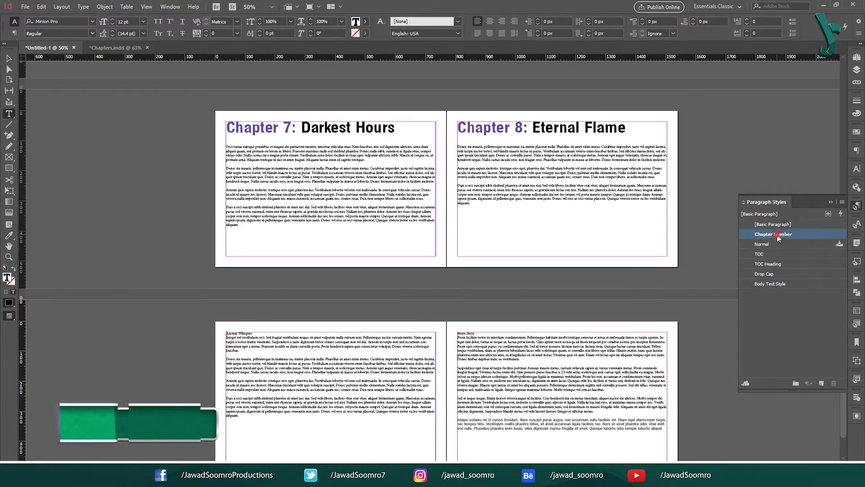
- Remove the empty lines before the "Moye Moye" heading and apply the Chapter Number style to it
click(463, 333)
key(Delete)
key(Delete)
key(Delete)
key(Delete)
key(Delete)
click(792, 235)
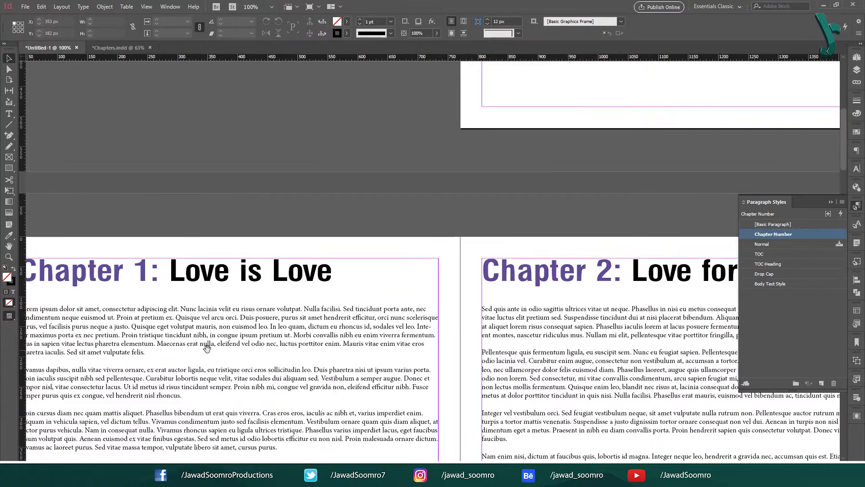
- Insert two paragraph breaks inside the first body paragraph of Chapter 1 and remove them again
scroll(316, 270, down, 3)
click(323, 282)
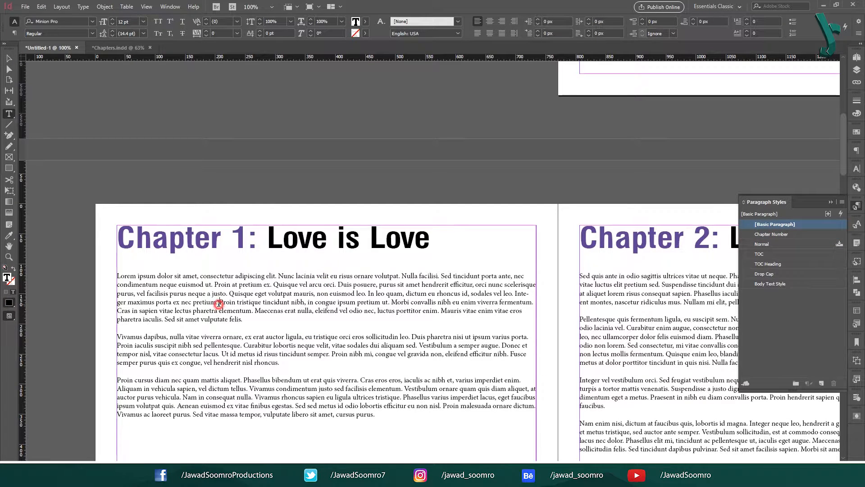
key(Return)
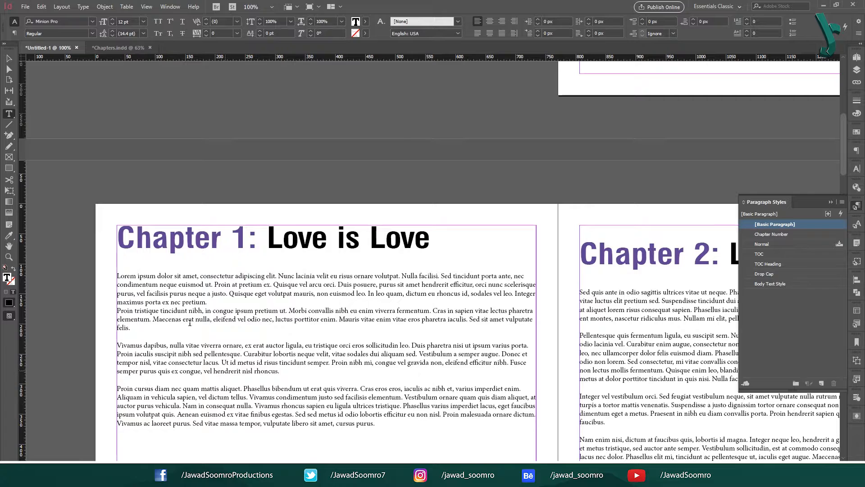
key(Return)
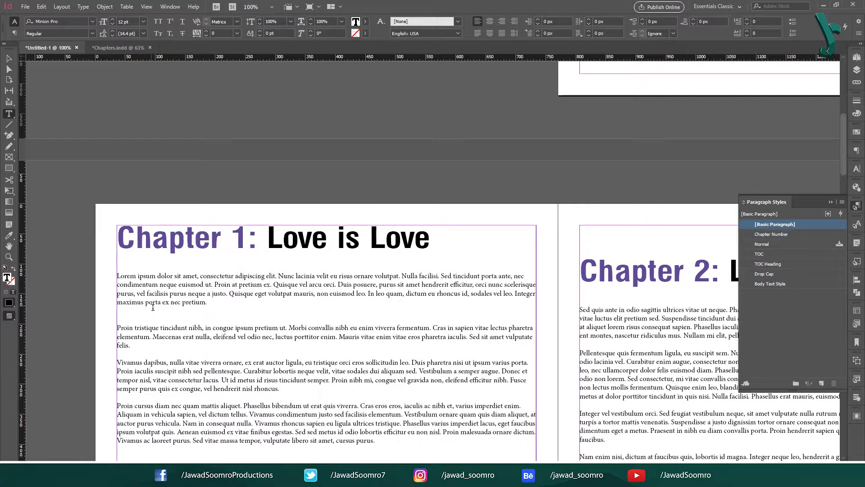
key(BackSpace)
key(BackSpace)
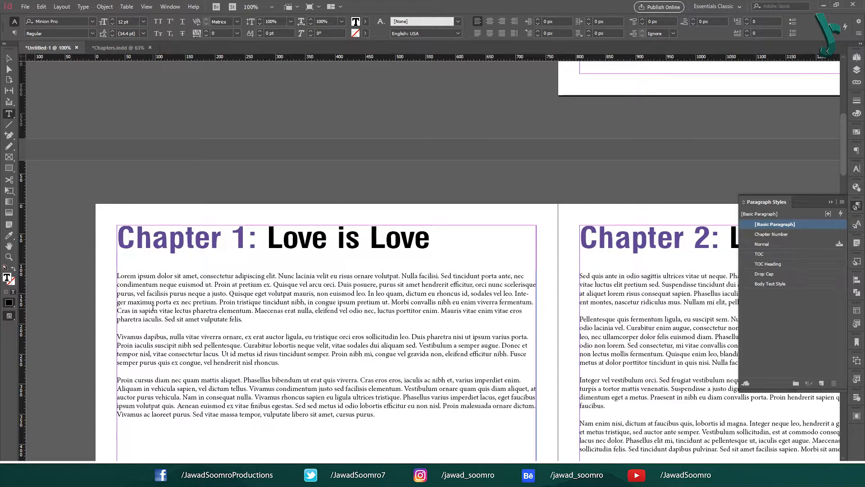
- Apply Body Text Style to the body paragraphs of Chapters 1 through 5
drag(174, 276, 374, 414)
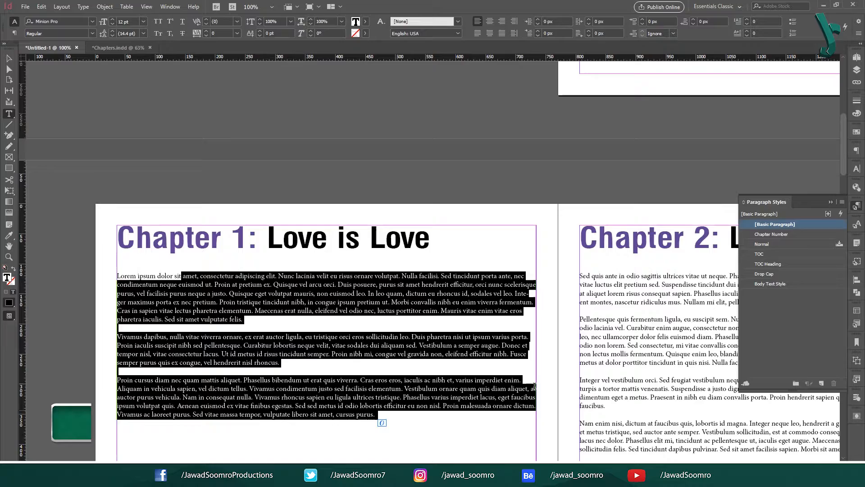
click(772, 284)
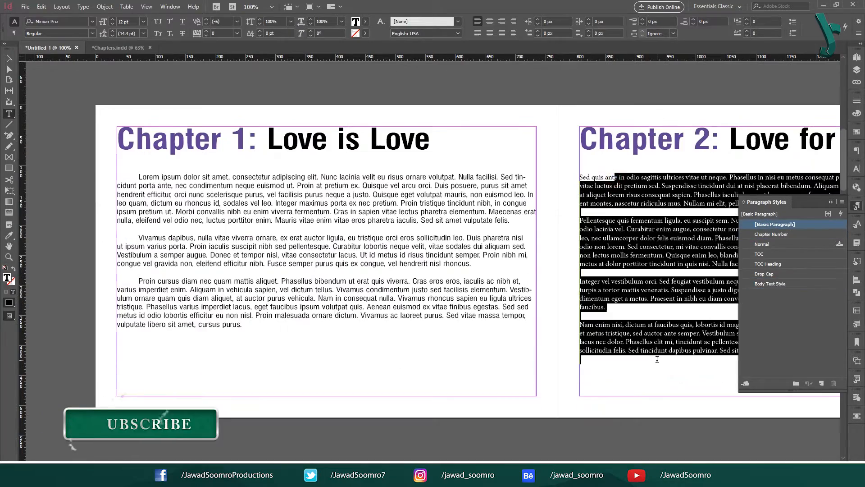
drag(653, 252, 676, 388)
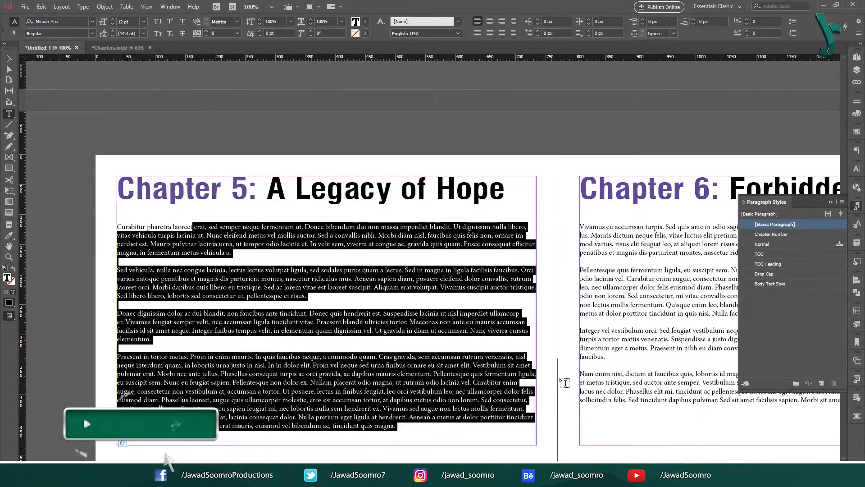
click(772, 283)
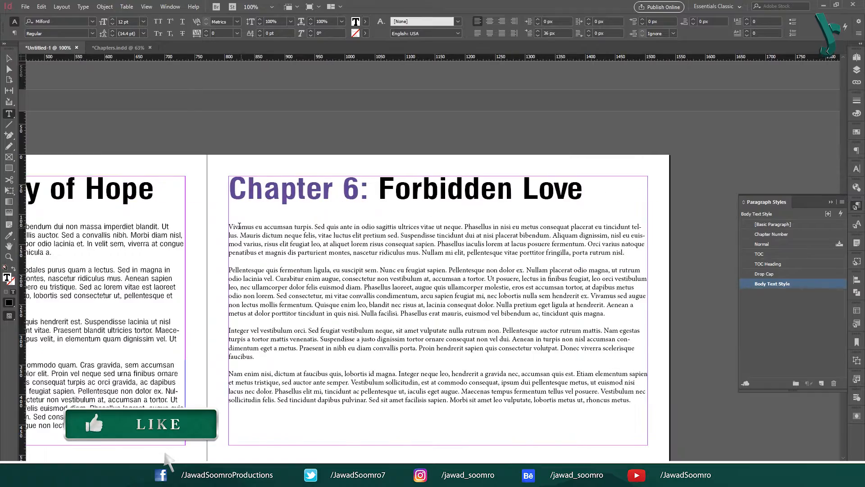
- Apply Body Text Style to the body paragraphs of Chapters 6 through 10
drag(238, 226, 633, 401)
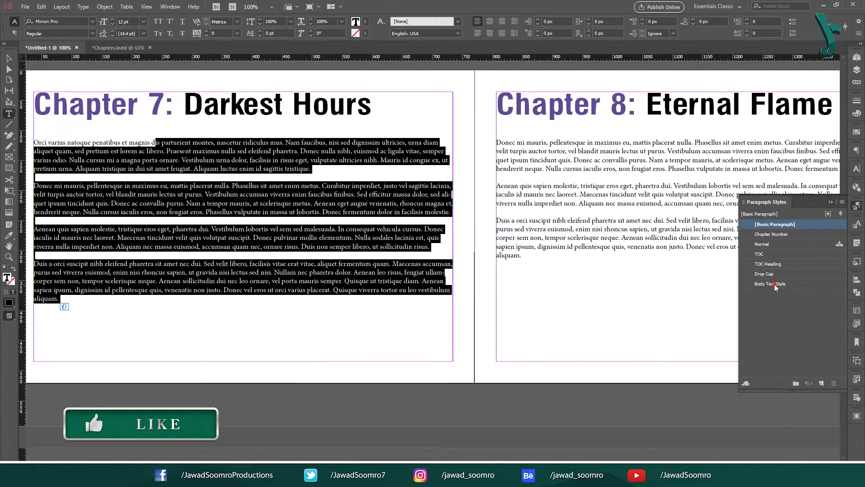
click(776, 283)
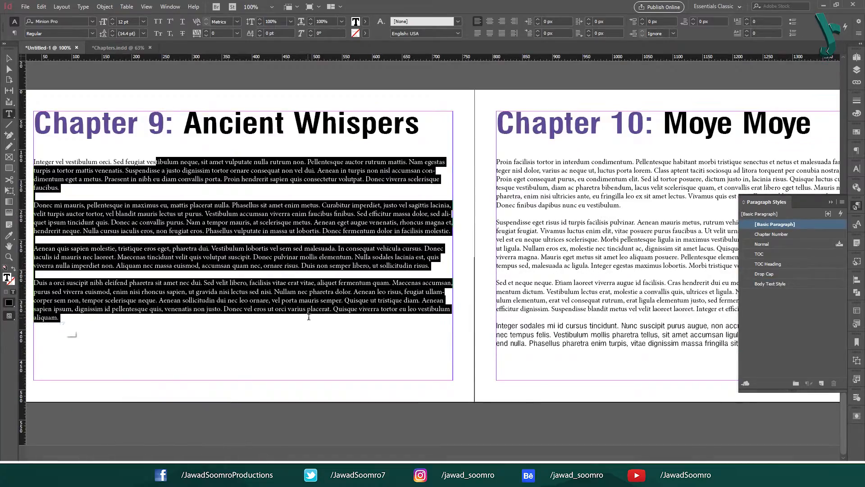
click(786, 284)
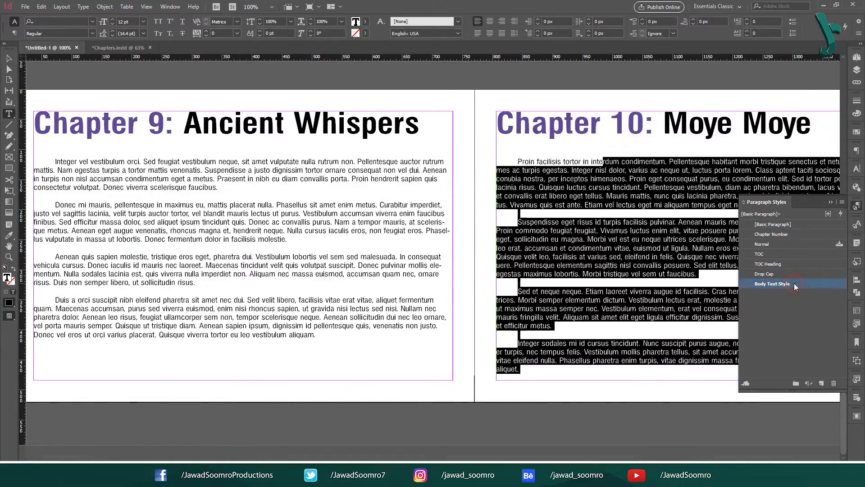
click(795, 285)
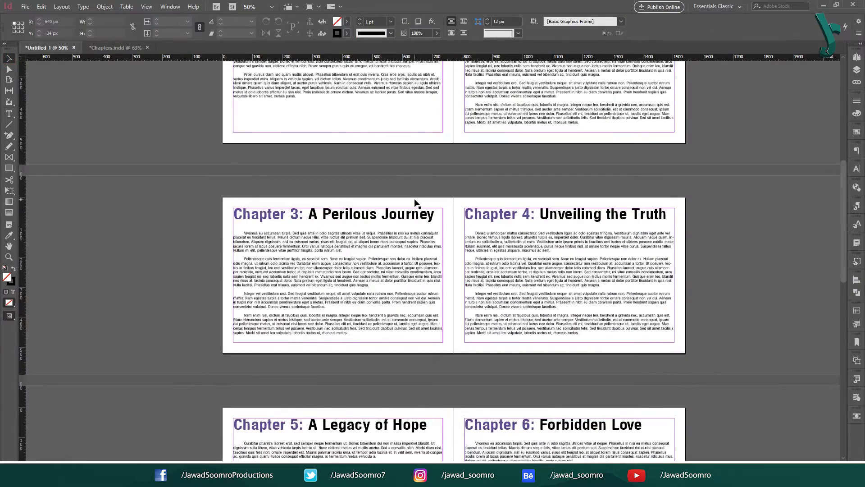
- Look over the chapter pages to check the numbered headings and the styled body text
scroll(415, 203, up, 4)
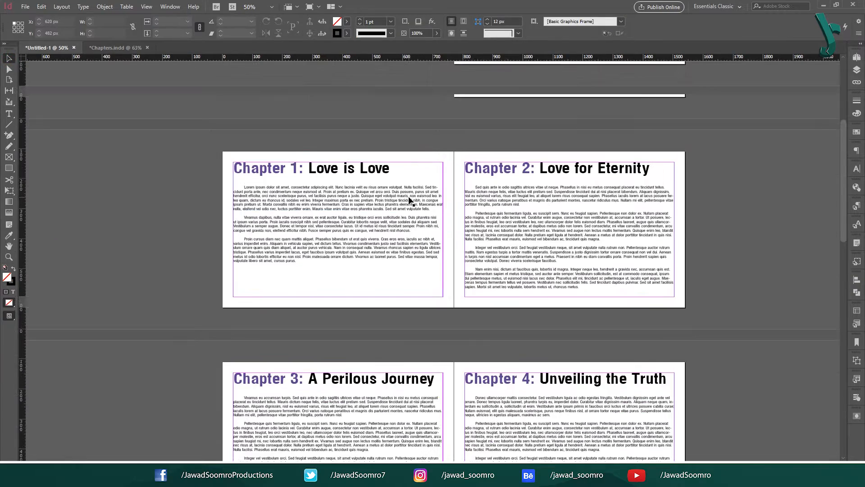
scroll(415, 203, down, 2)
scroll(408, 199, up, 3)
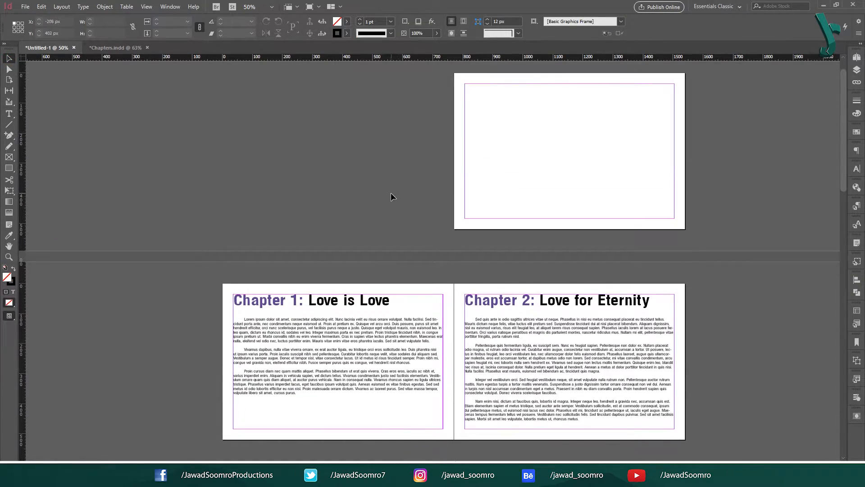
scroll(391, 193, down, 1)
scroll(331, 244, down, 5)
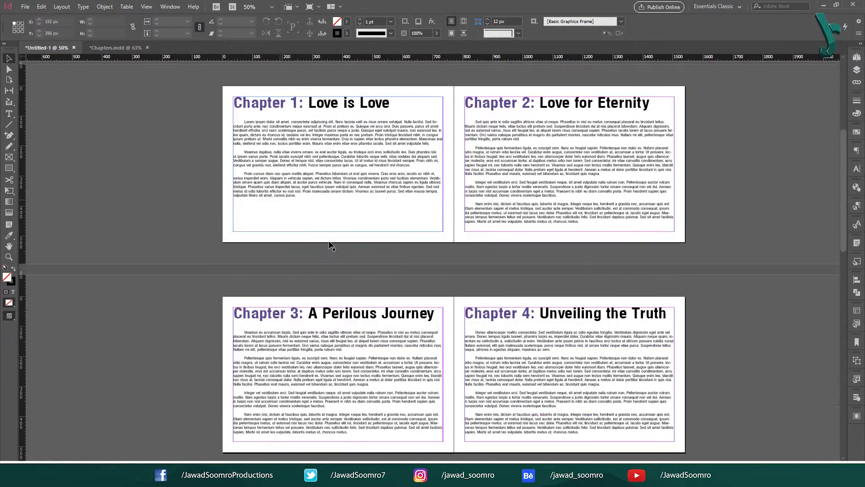
scroll(217, 237, up, 5)
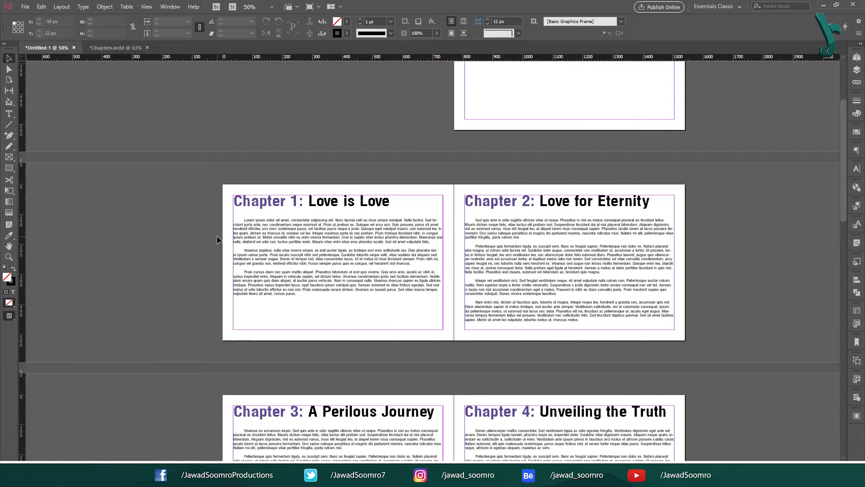
- Try the Mongolian Baiti font family in the basic character formats of Body Text Style and discard the change
key(ctrl+0)
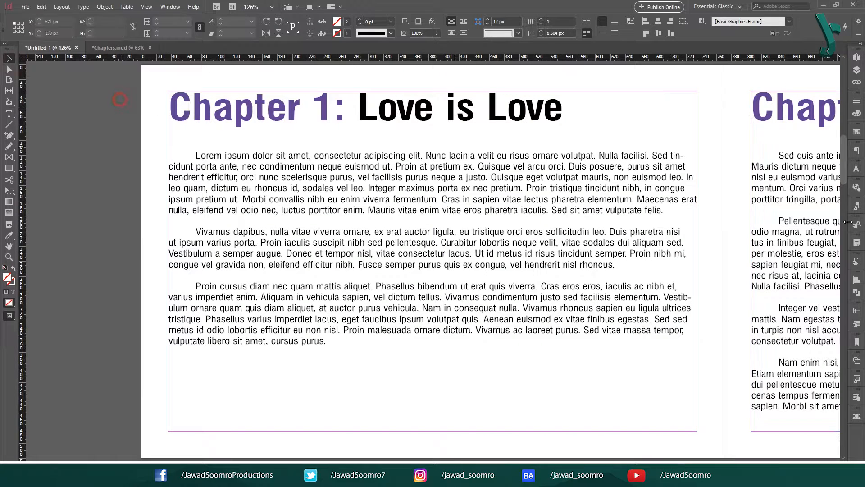
click(857, 207)
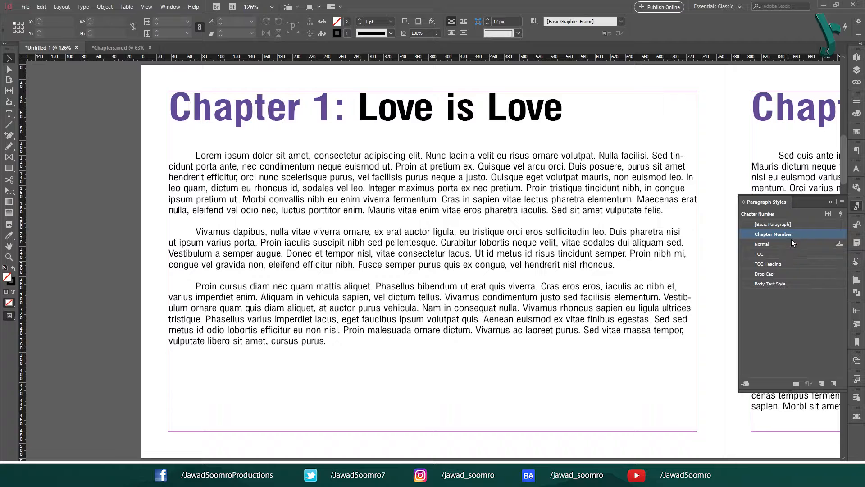
click(793, 294)
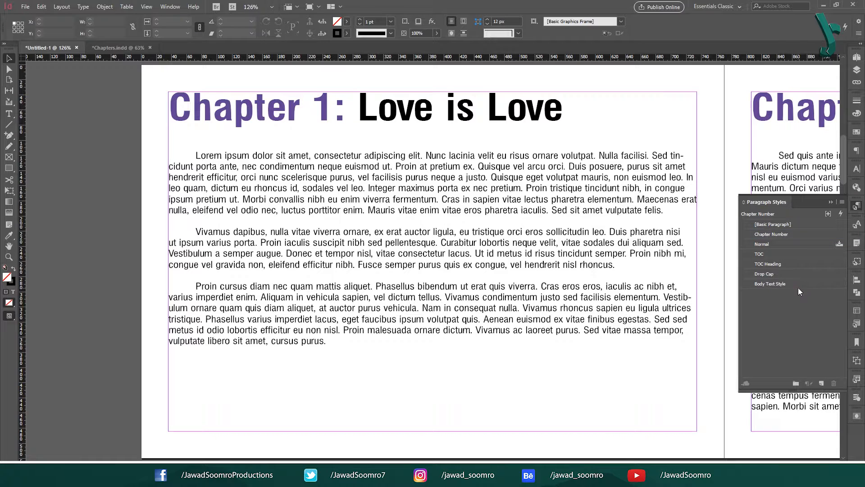
double_click(800, 283)
drag(276, 111, 478, 105)
click(460, 139)
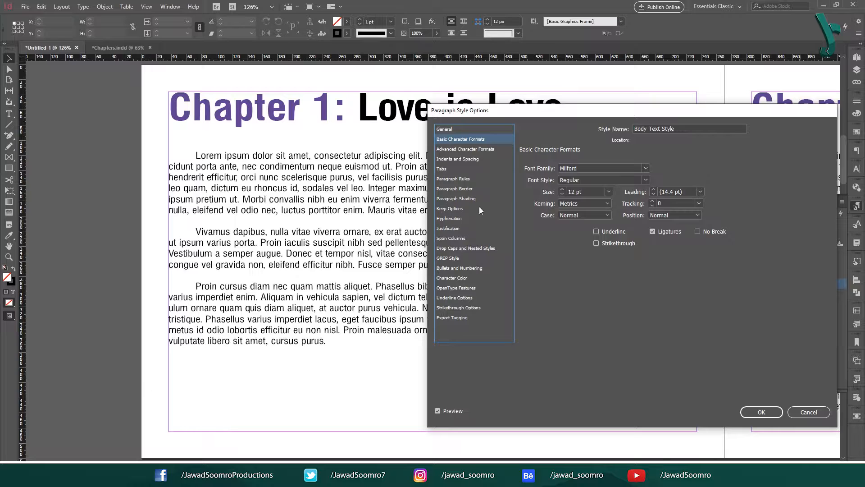
click(602, 168)
click(645, 168)
click(612, 268)
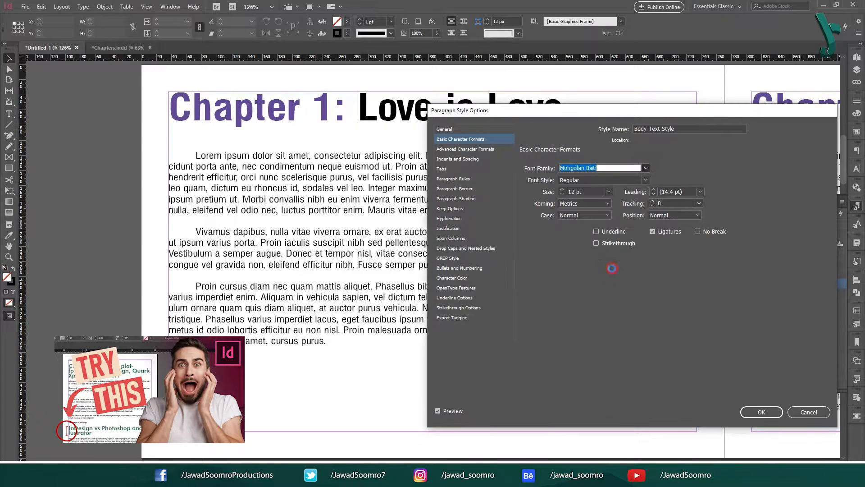
click(822, 411)
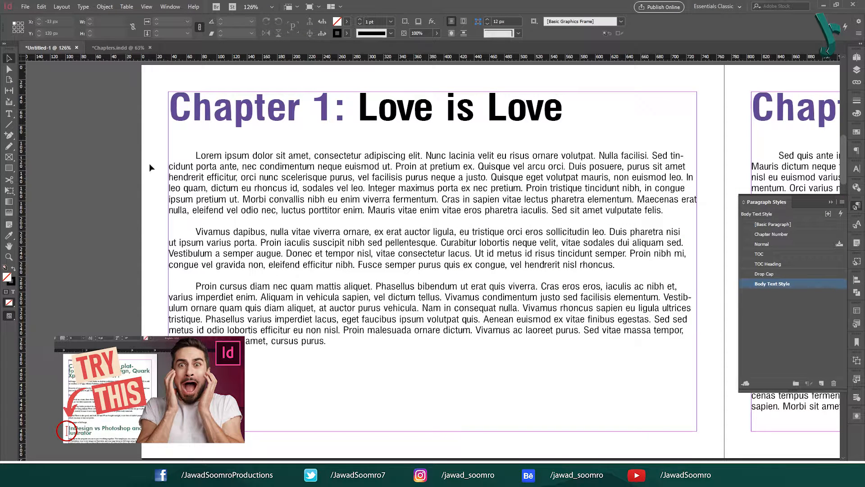
- Examine the first-line indents and paragraph spacing of the body text on the chapter pages
double_click(190, 155)
key(ctrl+alt+i)
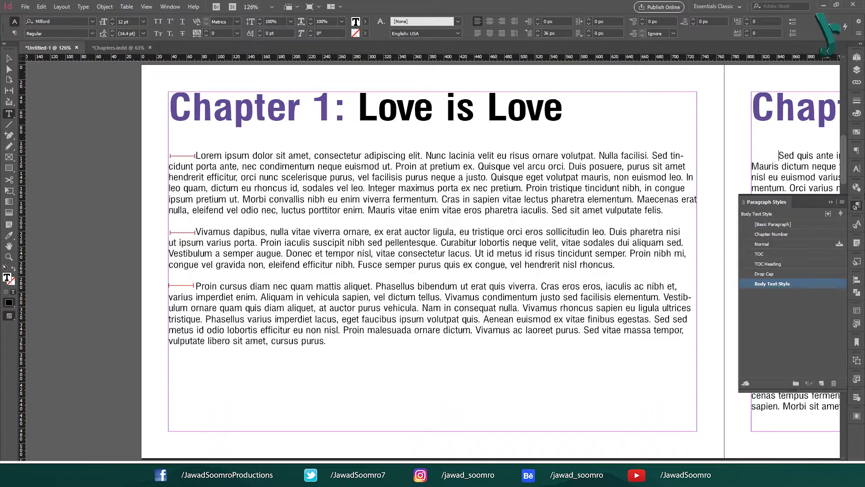
click(832, 202)
click(775, 224)
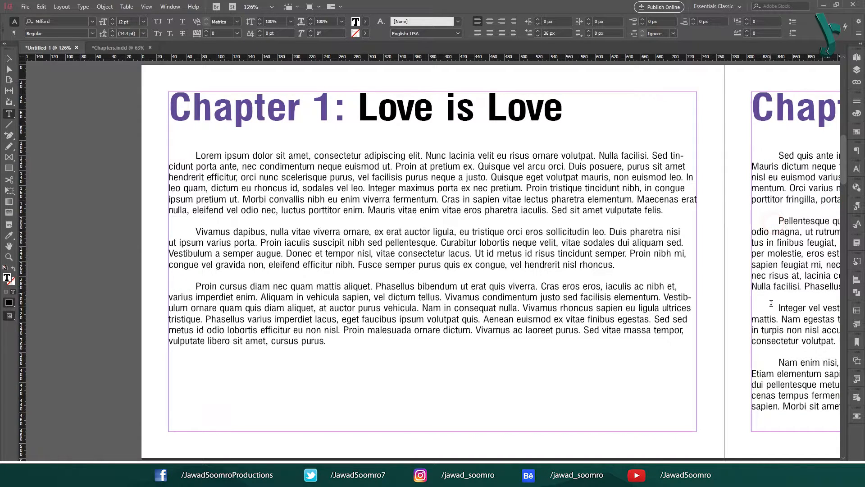
click(776, 316)
scroll(301, 241, down, 15)
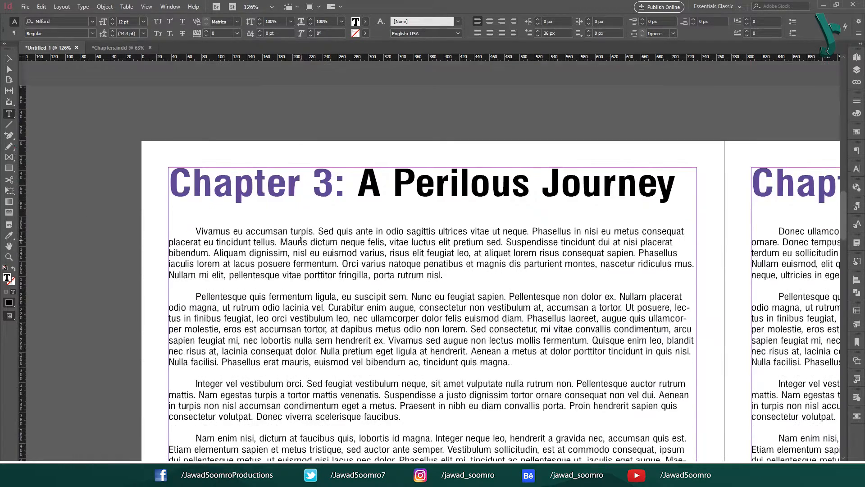
scroll(301, 240, down, 3)
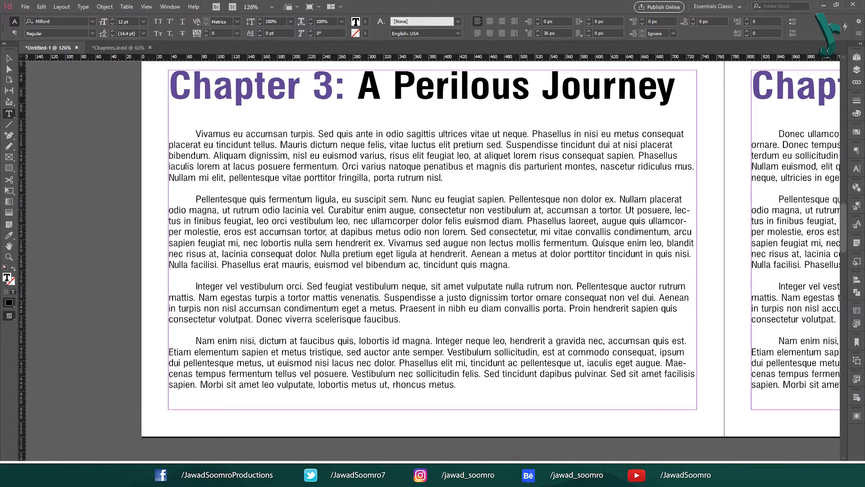
scroll(578, 373, right, 10)
scroll(578, 373, down, 20)
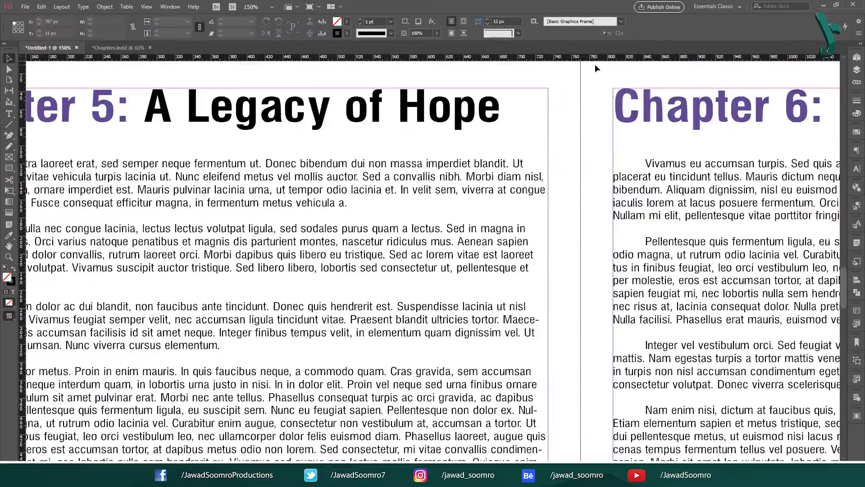
key(ctrl+1)
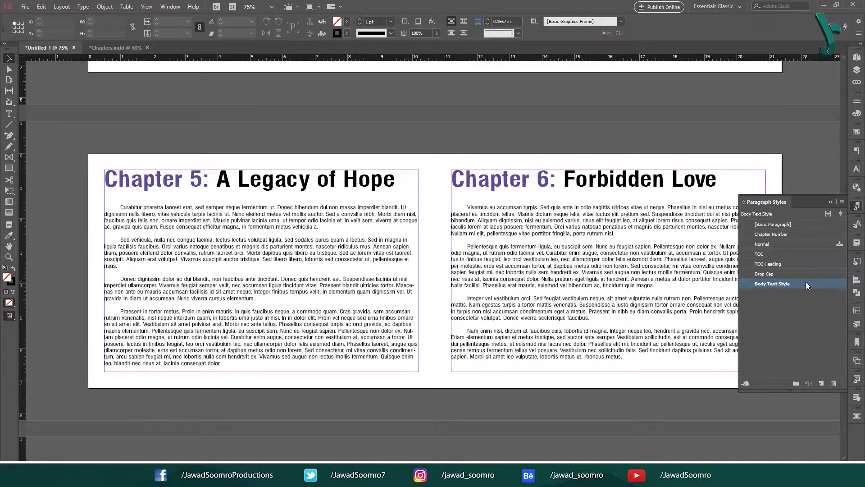
- Try raising the first line indent of Body Text Style to 0.9375 in
double_click(772, 283)
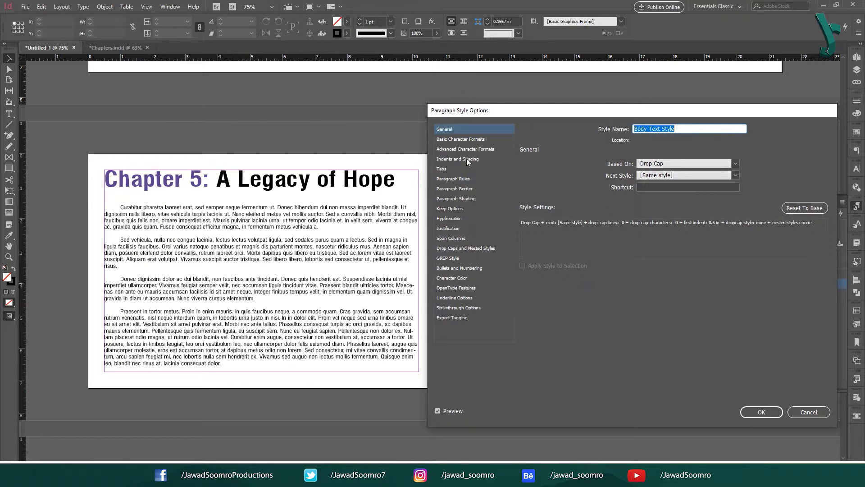
click(465, 163)
drag(581, 217, 603, 217)
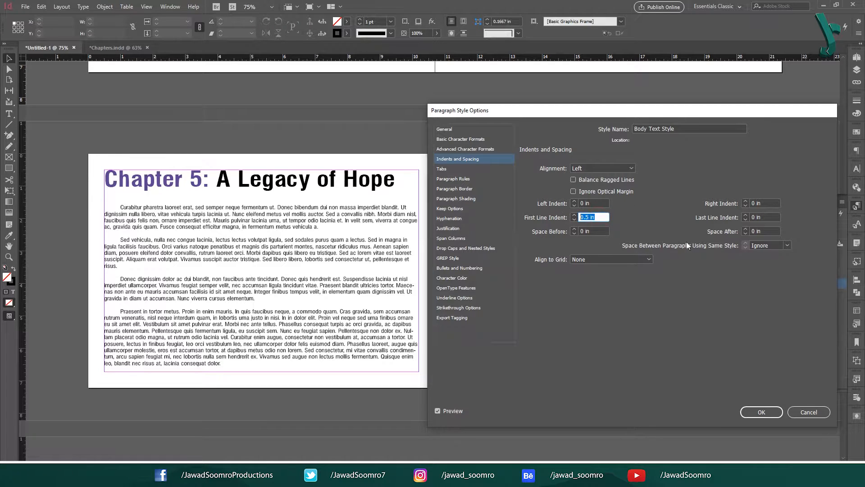
click(573, 216)
click(574, 216)
click(574, 215)
click(574, 215)
click(574, 215)
click(573, 216)
click(574, 216)
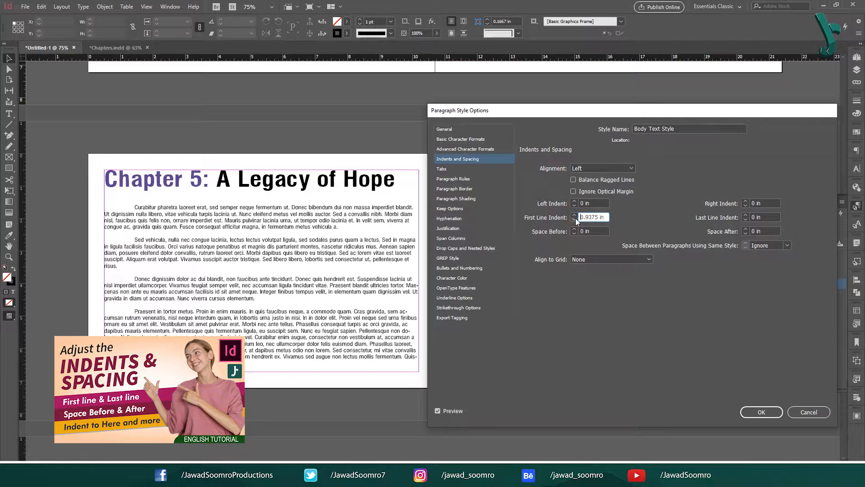
- Try lowering the first line indent of Body Text Style to 0 in and discard the style changes
click(573, 220)
click(574, 219)
click(574, 220)
click(573, 219)
click(574, 219)
click(574, 220)
click(573, 219)
click(573, 219)
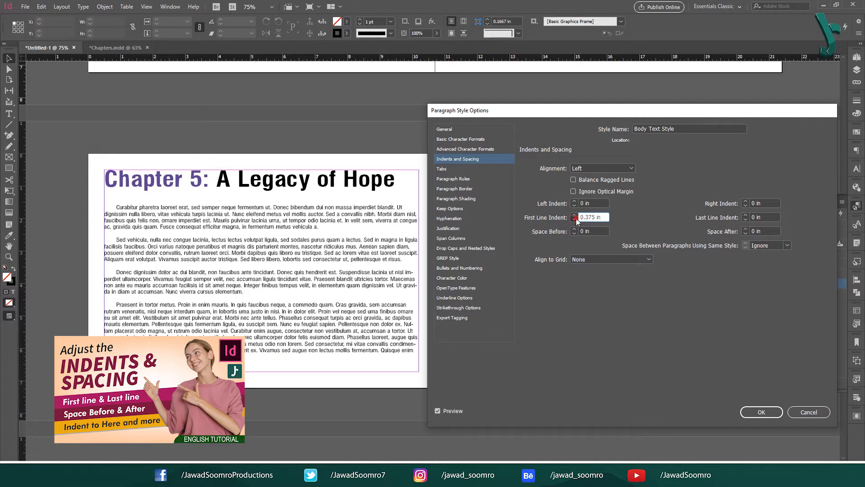
click(573, 219)
click(573, 219)
click(574, 220)
click(573, 220)
click(574, 220)
click(574, 219)
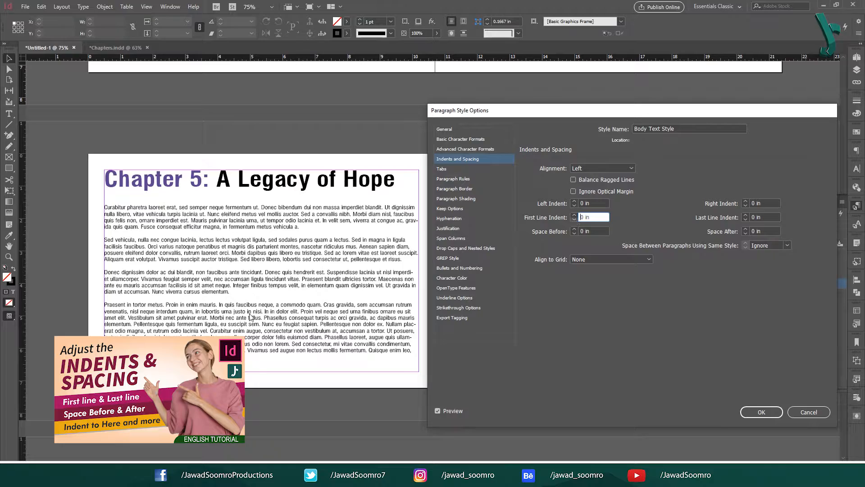
click(808, 412)
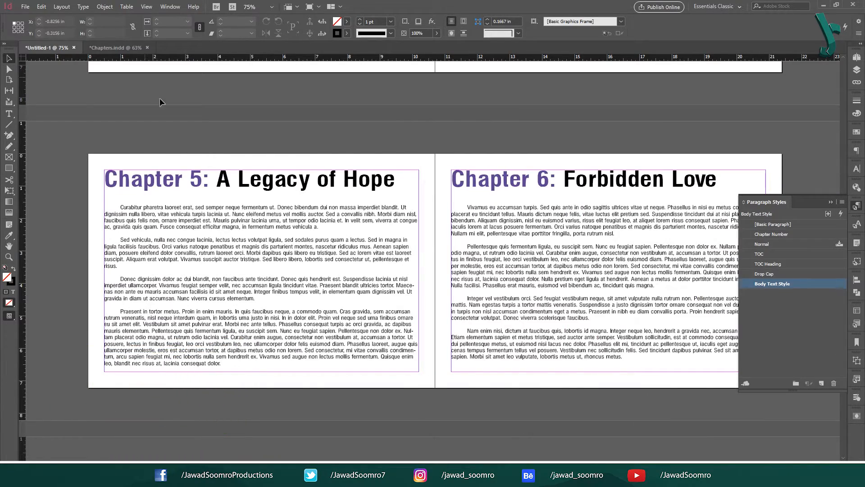
- Apply the Drop Cap paragraph style to the opening body paragraphs of Chapters 1 and 2
scroll(215, 265, up, 10)
scroll(215, 267, up, 3)
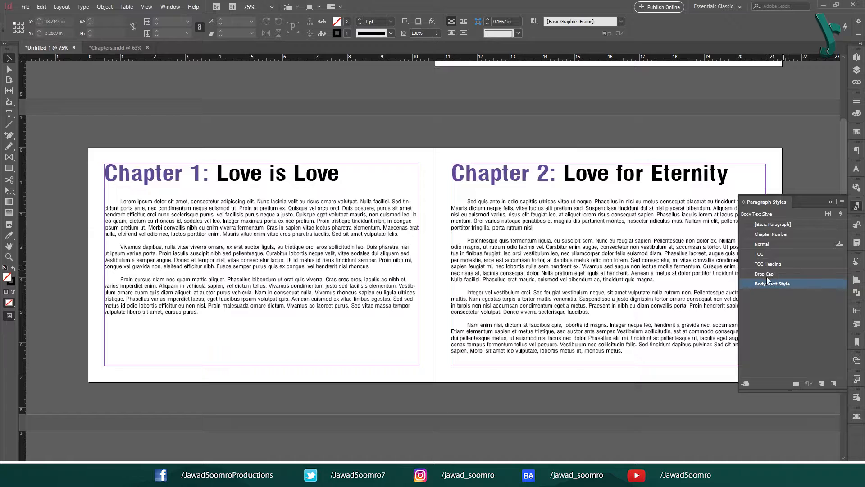
double_click(109, 200)
drag(121, 198, 175, 213)
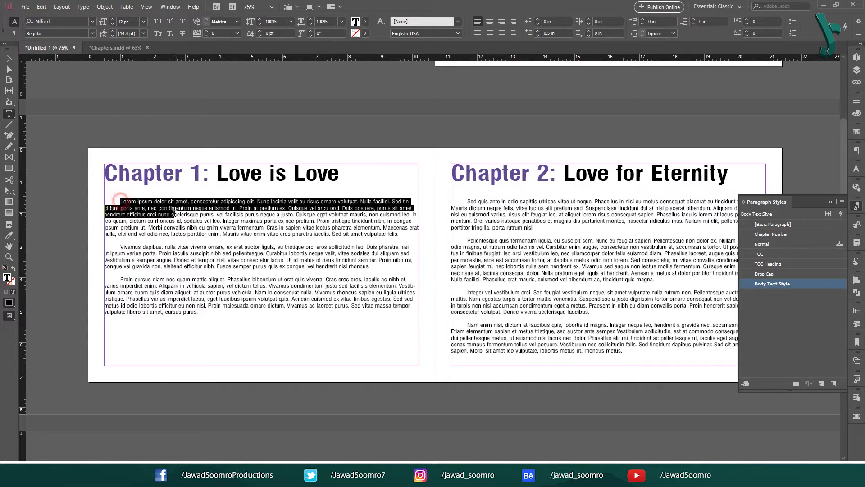
click(270, 217)
click(766, 274)
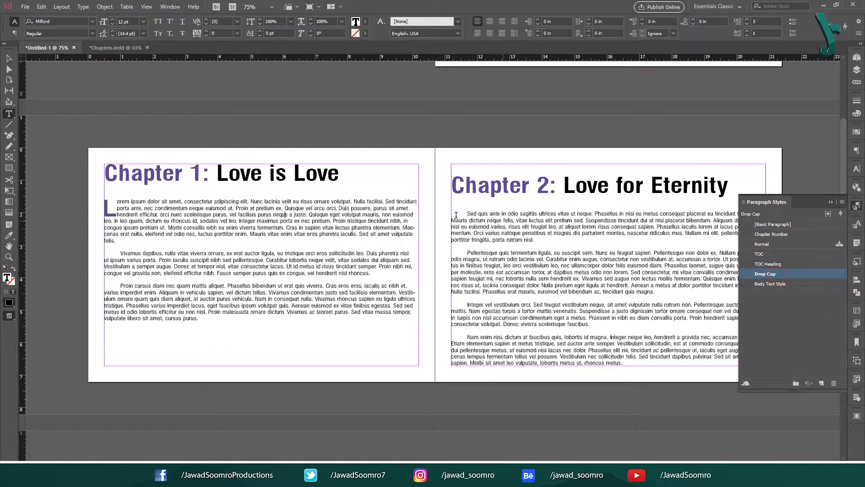
click(465, 215)
click(766, 274)
- Apply the Drop Cap paragraph style to the opening body paragraphs of Chapters 3 and 4
scroll(197, 217, down, 5)
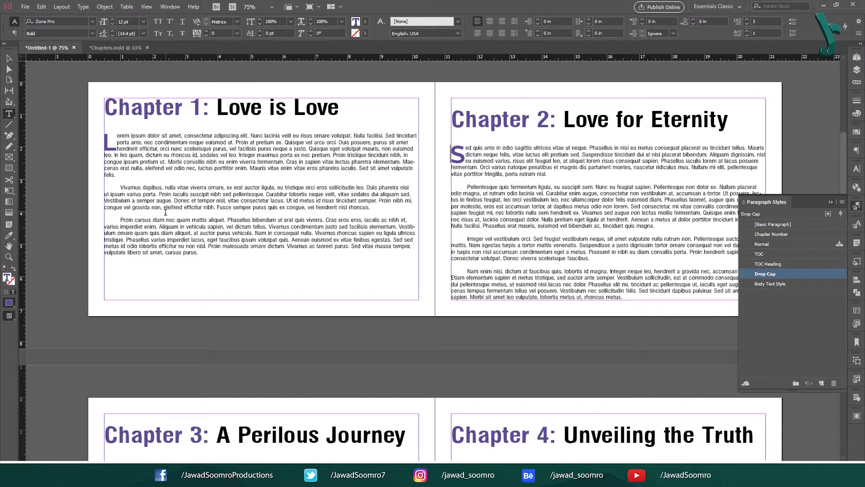
scroll(199, 312, down, 2)
click(256, 273)
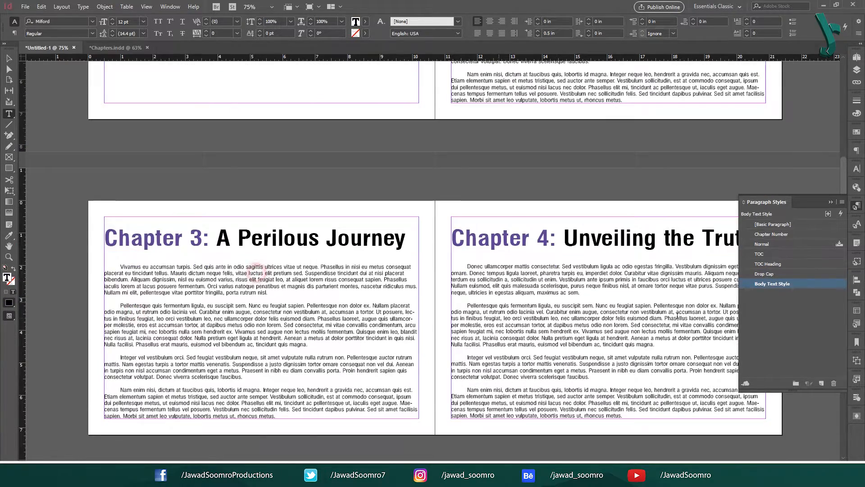
click(764, 273)
click(498, 273)
click(764, 273)
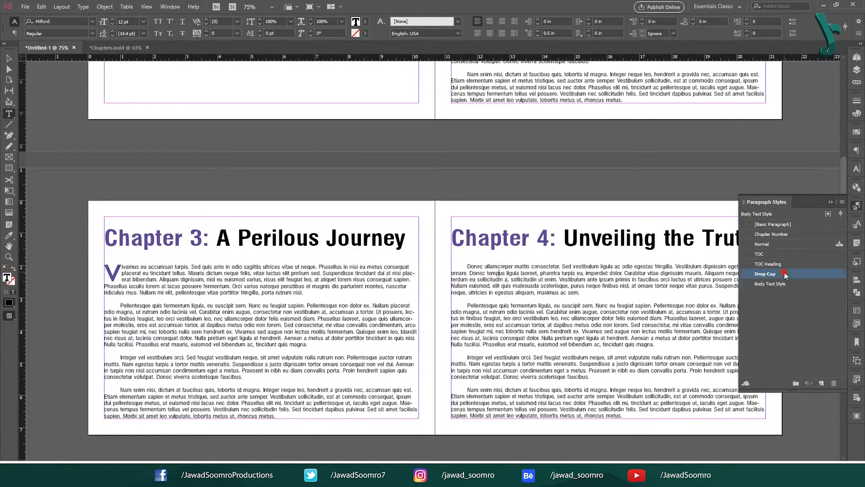
- Apply the Drop Cap paragraph style to the opening body paragraphs of Chapters 5 and 6
scroll(211, 265, down, 7)
scroll(212, 264, down, 2)
click(704, 294)
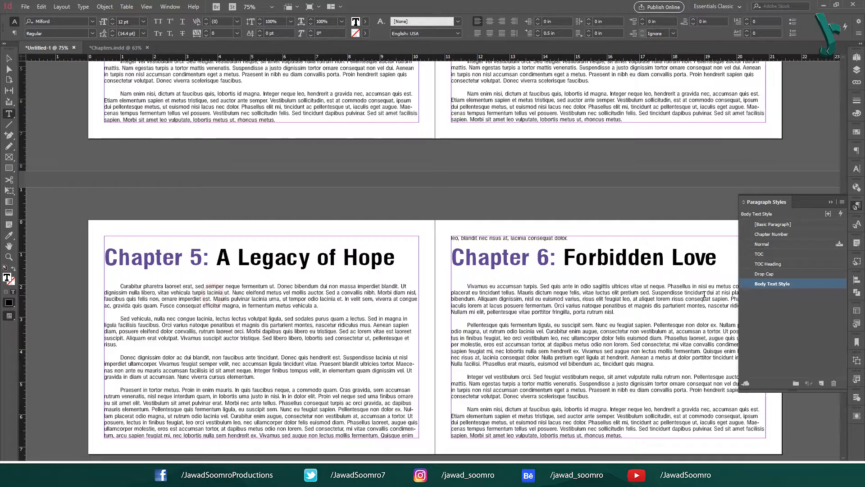
click(792, 275)
- Apply the Drop Cap paragraph style to the opening body paragraphs of Chapters 7 and 8
scroll(244, 292, down, 12)
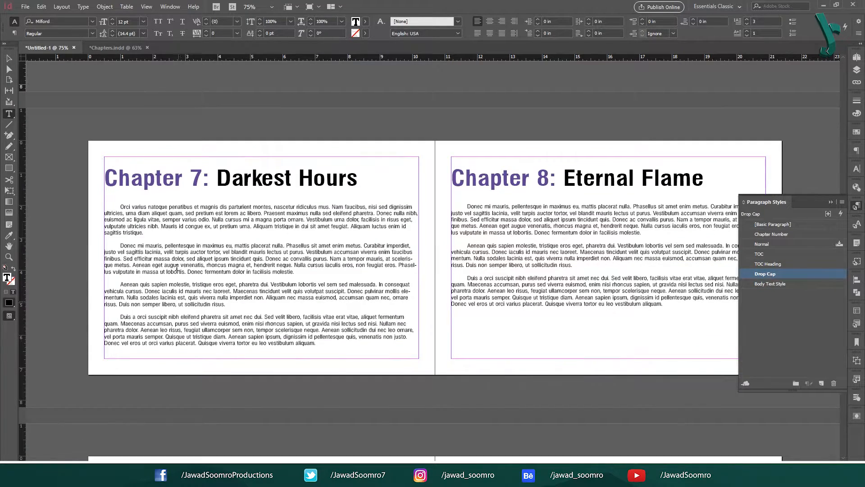
click(207, 224)
click(765, 273)
click(501, 228)
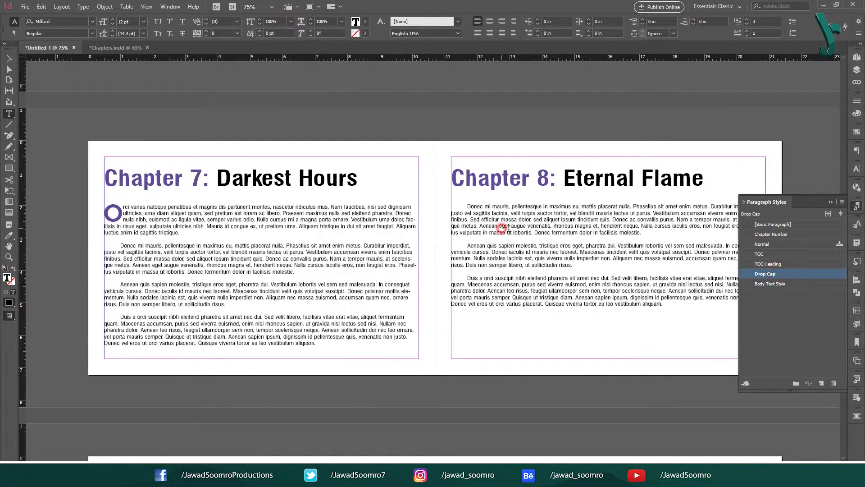
click(765, 273)
- Apply the Drop Cap paragraph style to the opening body paragraphs of Chapters 9 and 10
scroll(209, 261, down, 6)
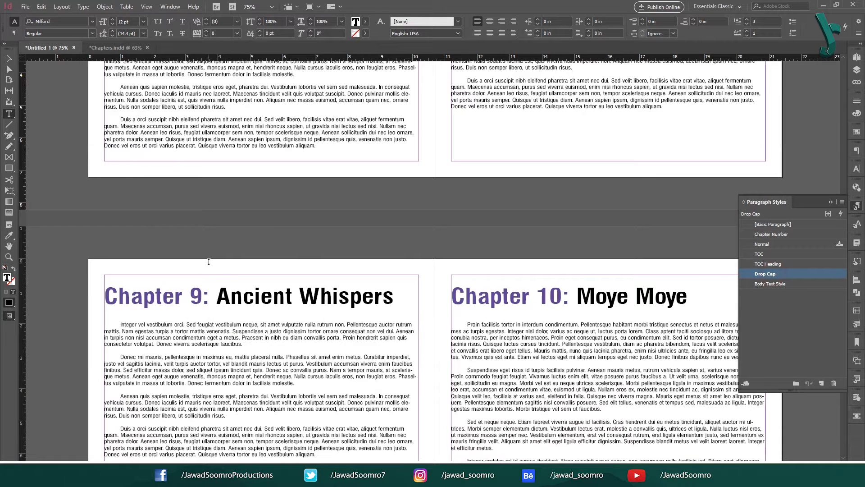
scroll(208, 261, down, 3)
click(203, 265)
click(764, 274)
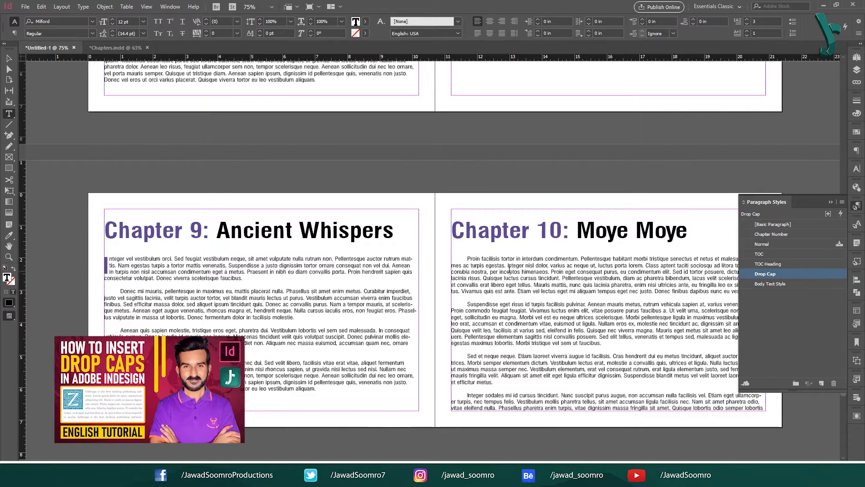
click(492, 265)
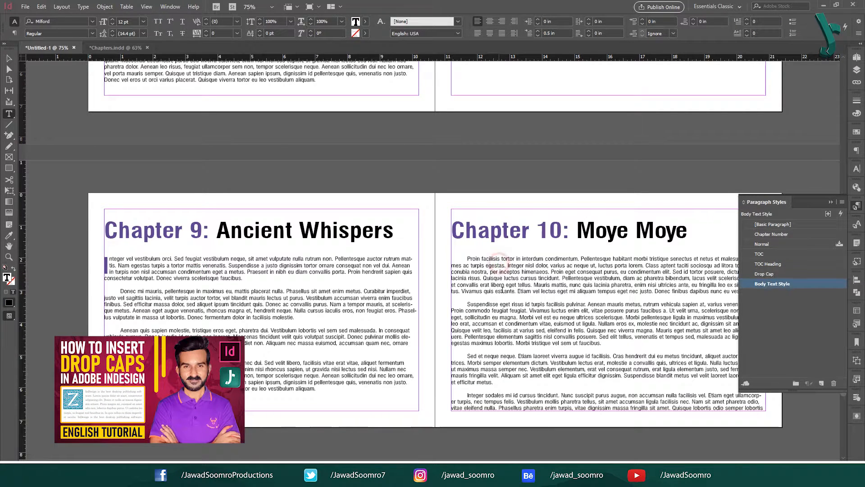
click(765, 273)
click(178, 215)
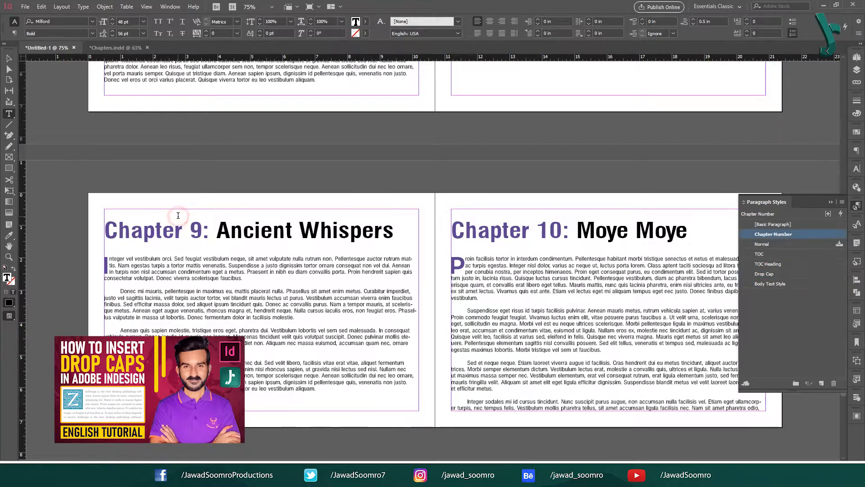
scroll(381, 208, up, 12)
scroll(510, 261, up, 2)
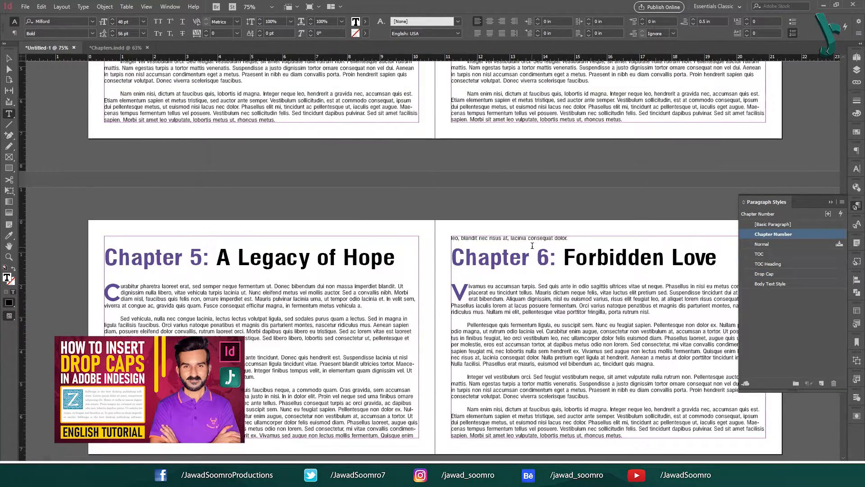
scroll(336, 201, up, 10)
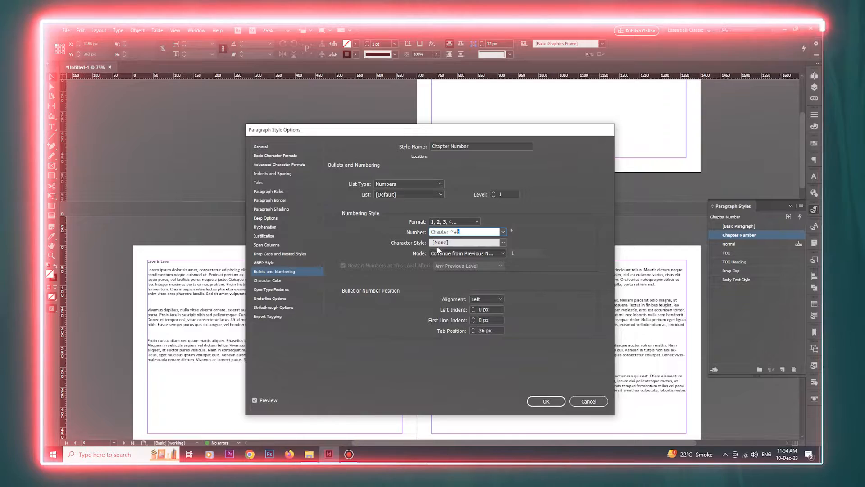
click(455, 243)
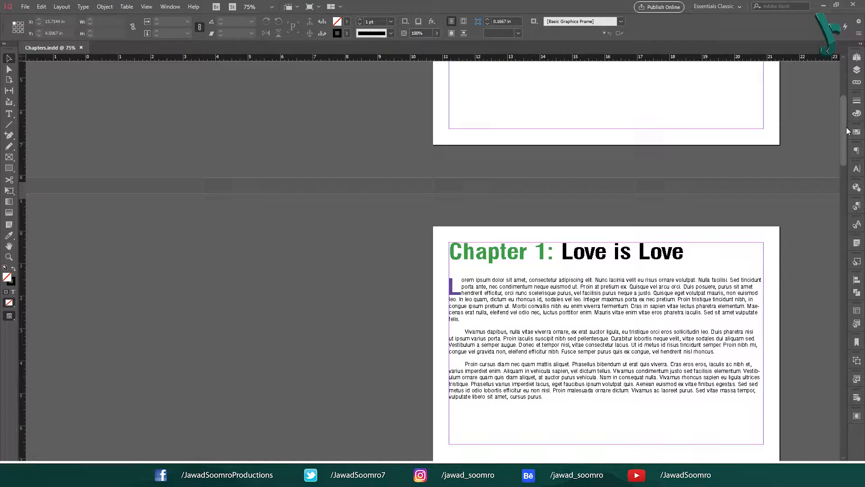
scroll(846, 127, down, 3)
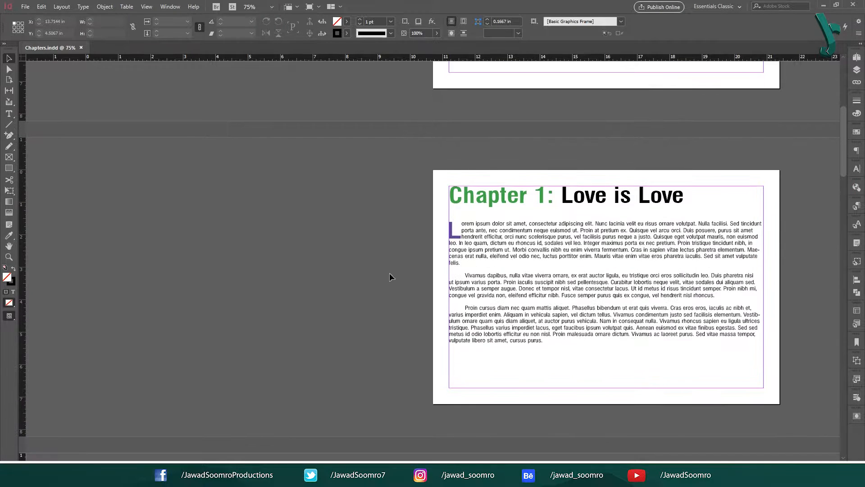
click(524, 195)
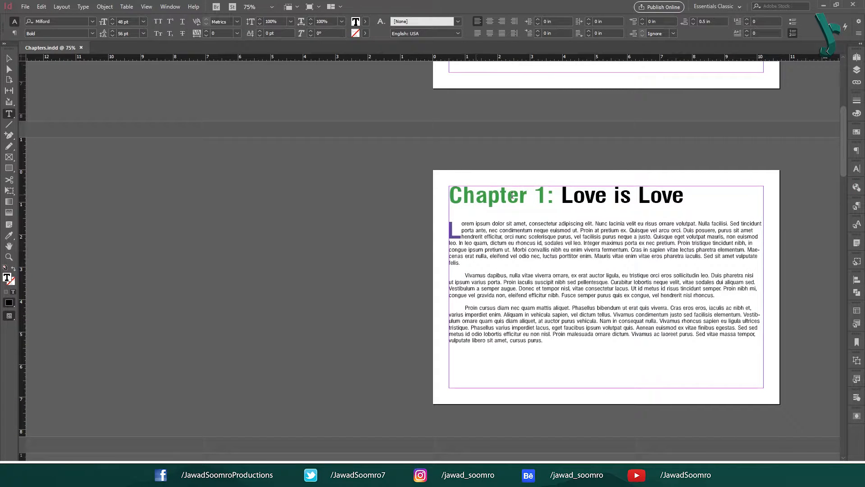
click(9, 58)
click(347, 250)
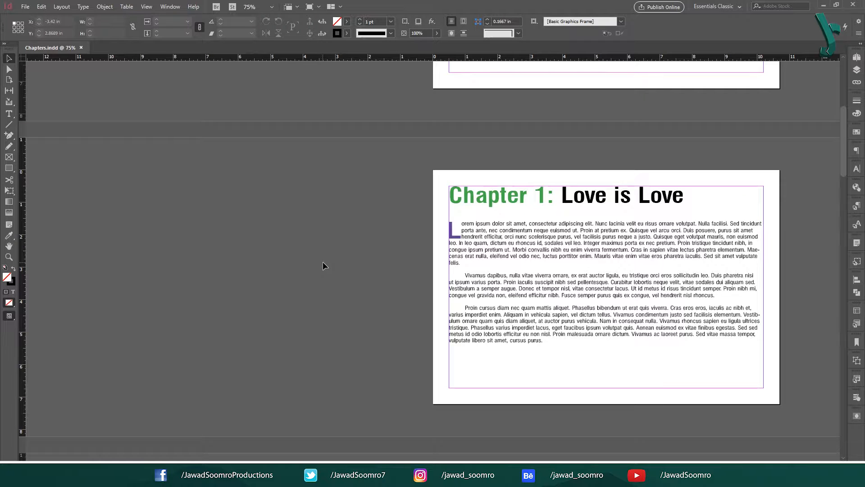
- Set the character color of the Chapter Style character style to the purple swatch R=96 G=68 B=147, checking it in the preview
click(170, 6)
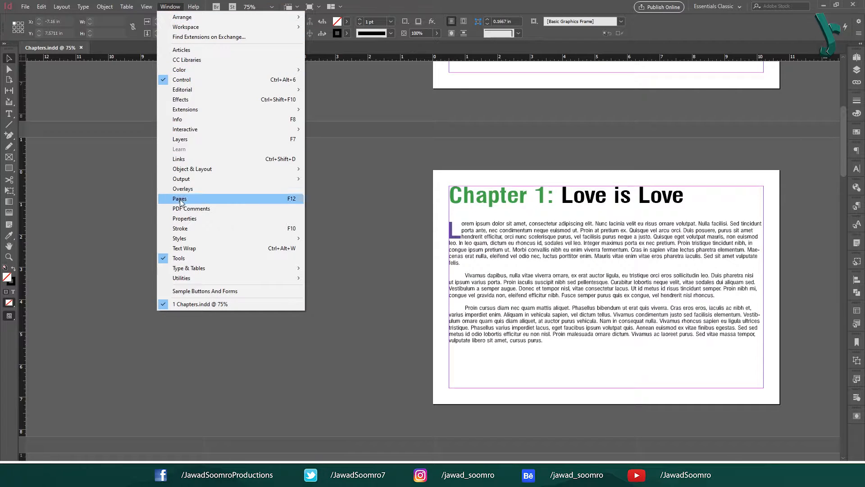
mouse_move(186, 237)
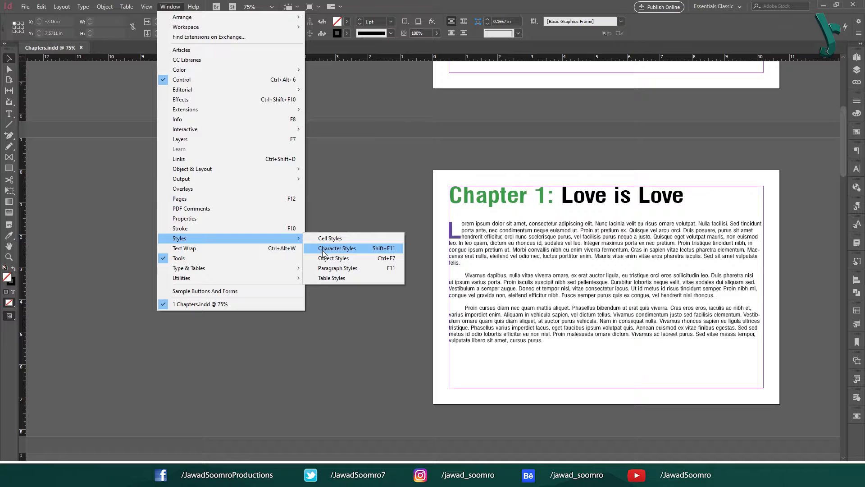
click(384, 249)
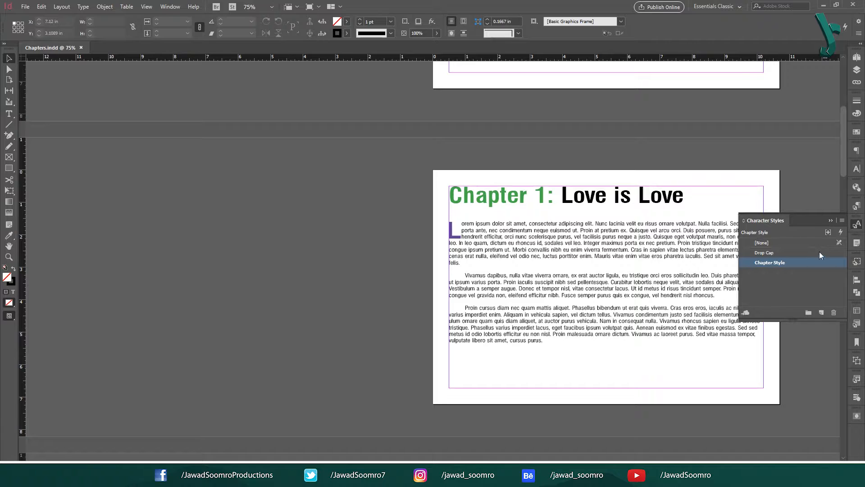
double_click(793, 263)
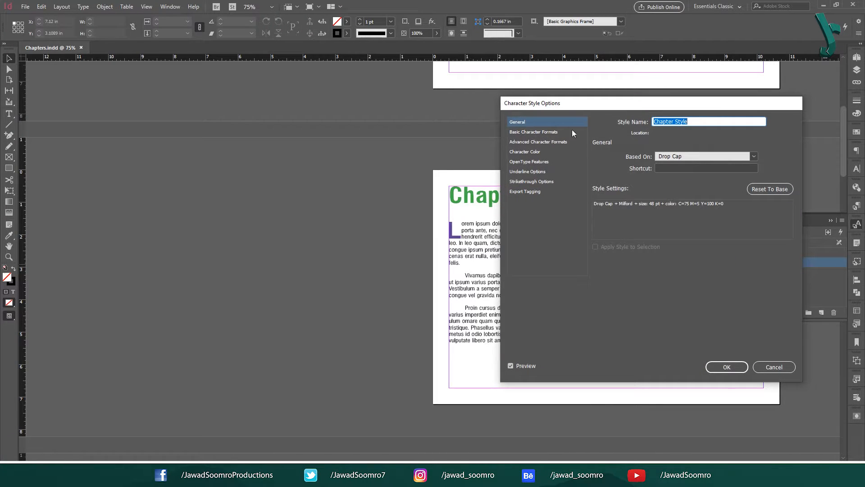
click(532, 153)
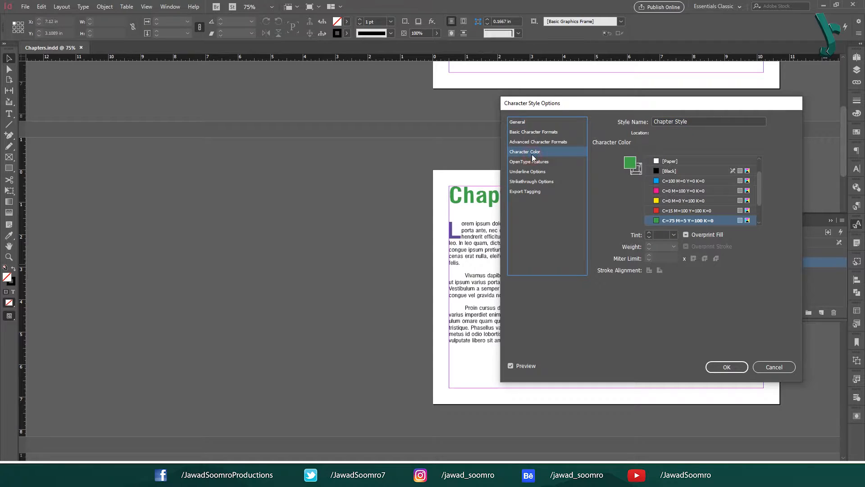
scroll(680, 218, down, 2)
click(683, 210)
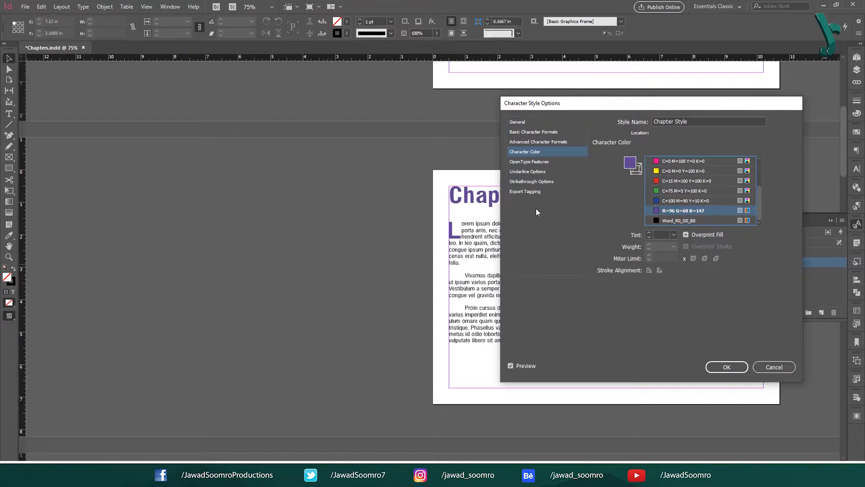
drag(591, 108, 222, 117)
click(142, 376)
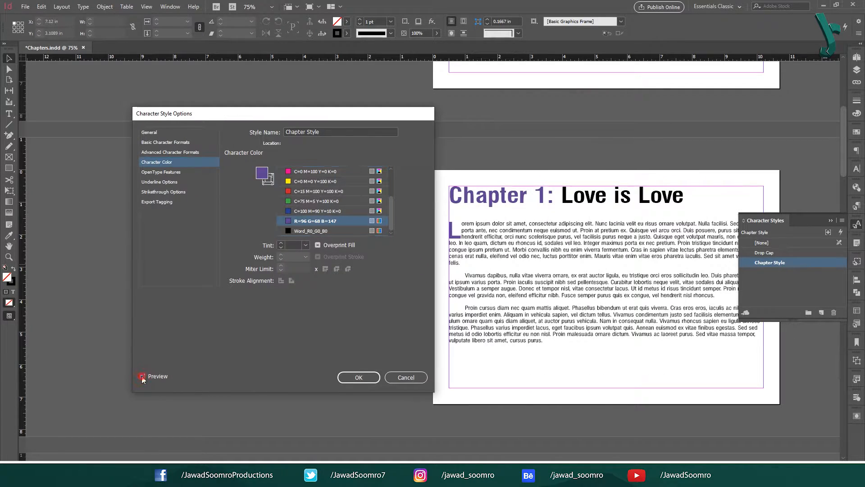
click(142, 376)
- Set the Chapter Style's font style to Bold Italic and check the headings across the chapters
click(164, 143)
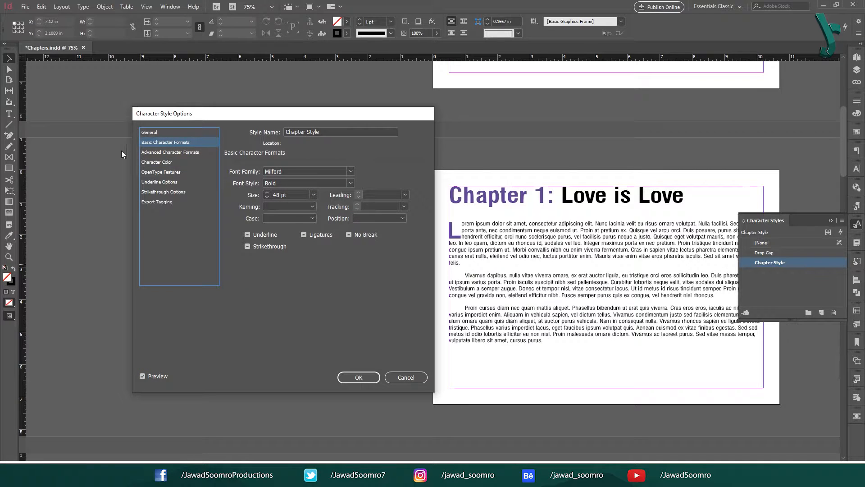
click(350, 183)
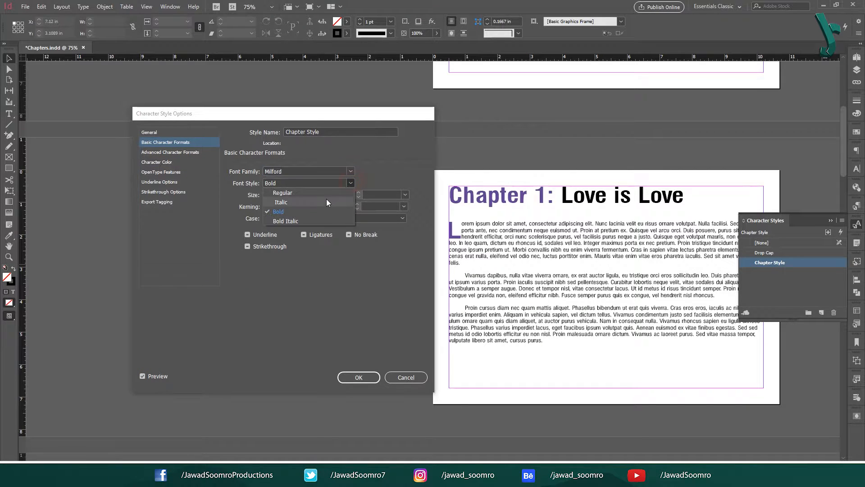
click(320, 221)
click(366, 374)
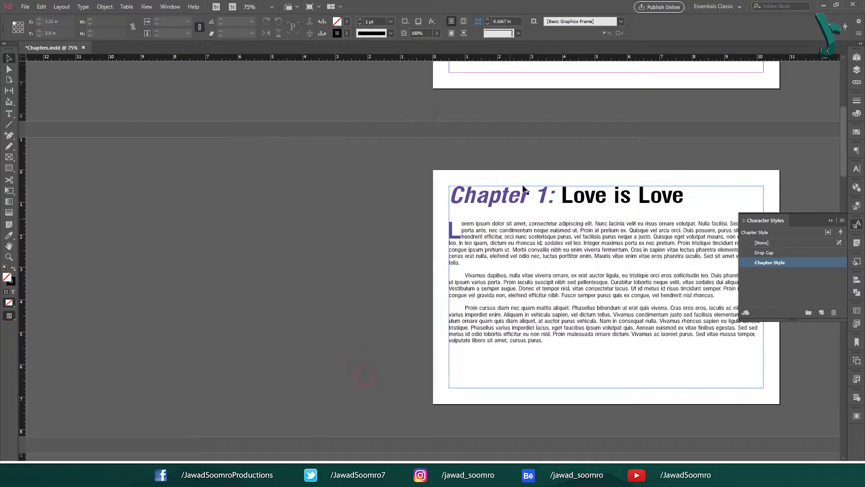
scroll(450, 279, down, 6)
scroll(448, 278, down, 15)
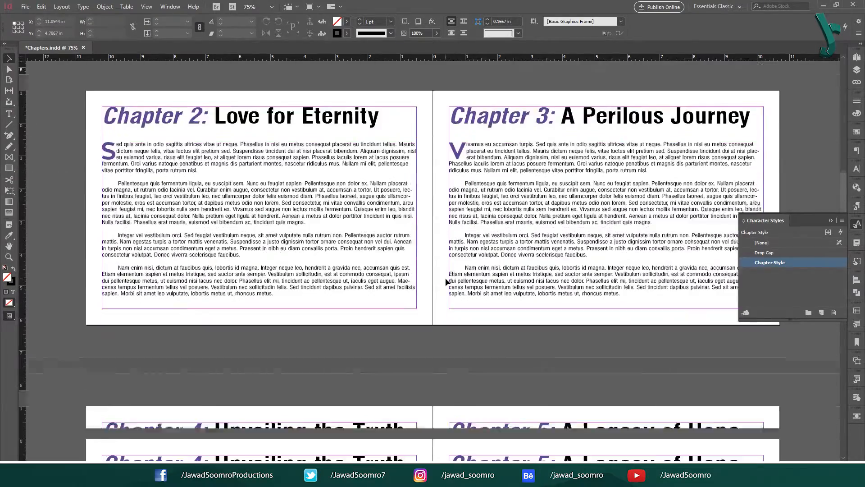
scroll(446, 280, down, 5)
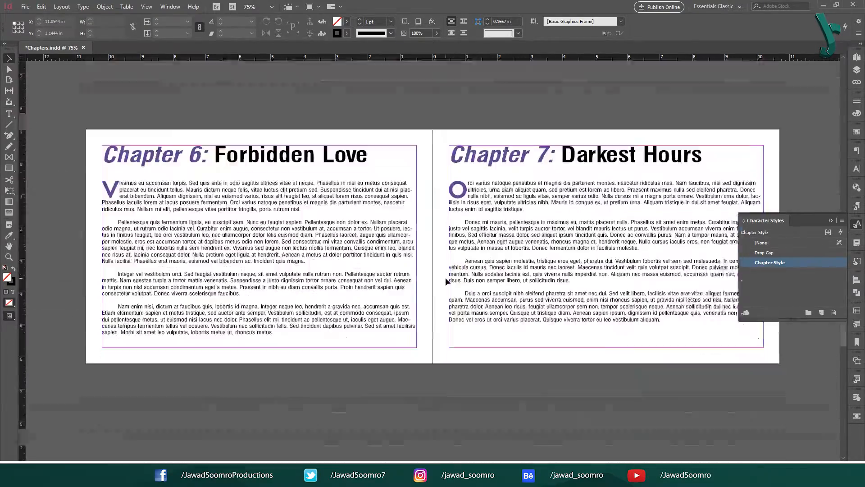
scroll(358, 210, up, 3)
scroll(358, 209, up, 4)
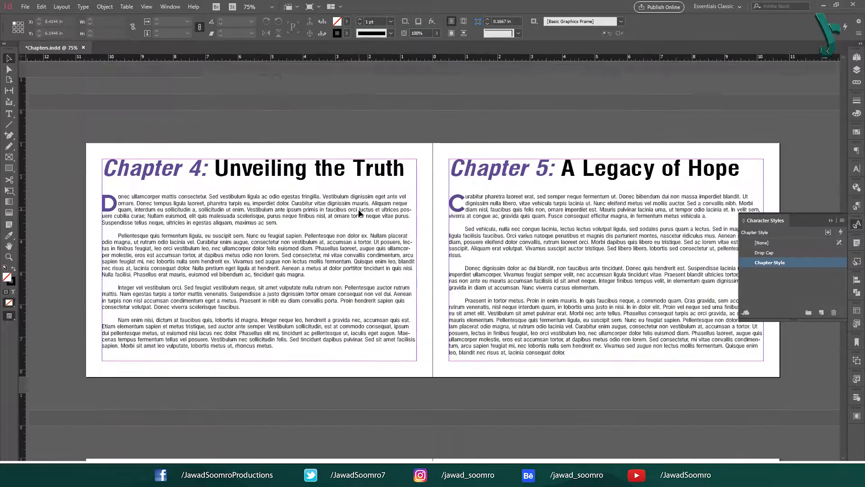
- Set the font style of the Chapter Style character style to Bold
double_click(819, 267)
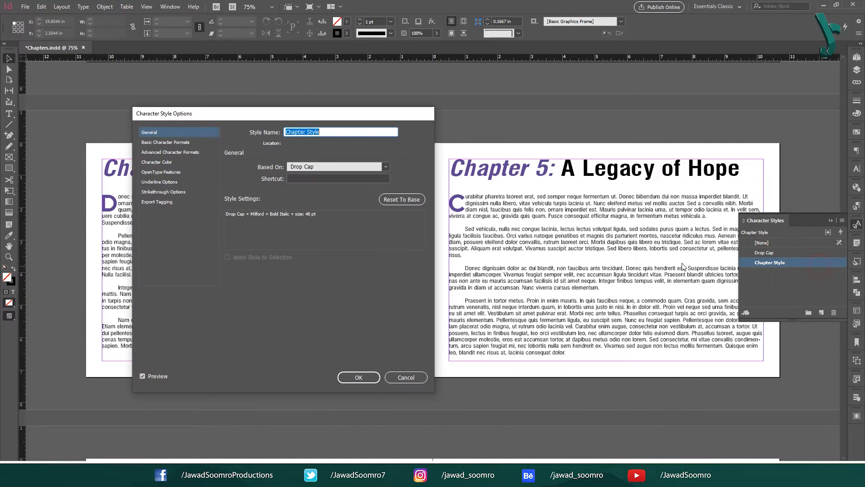
click(144, 142)
click(352, 185)
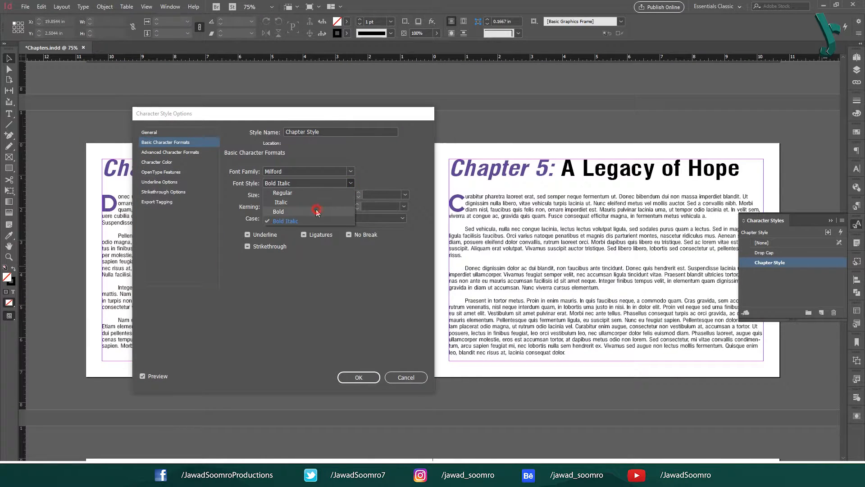
click(315, 204)
click(376, 381)
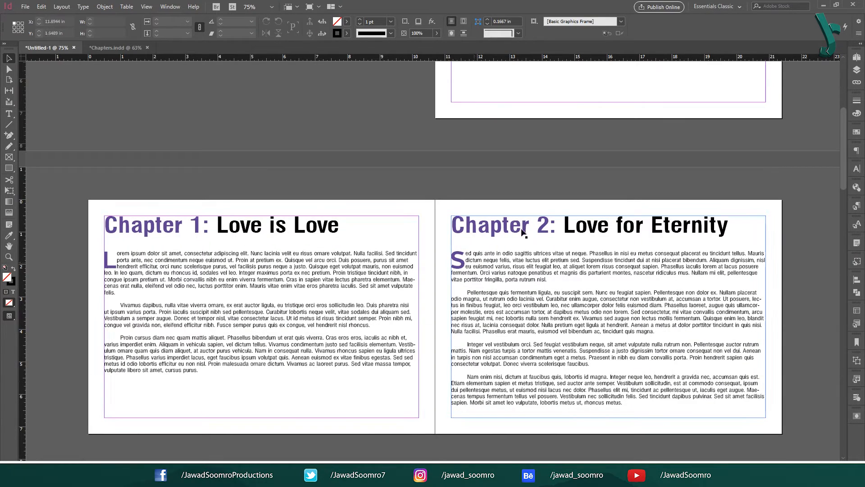
- Cut the title and all body text of Chapter 5, A Legacy of Hope, from its page
double_click(542, 222)
scroll(466, 272, down, 10)
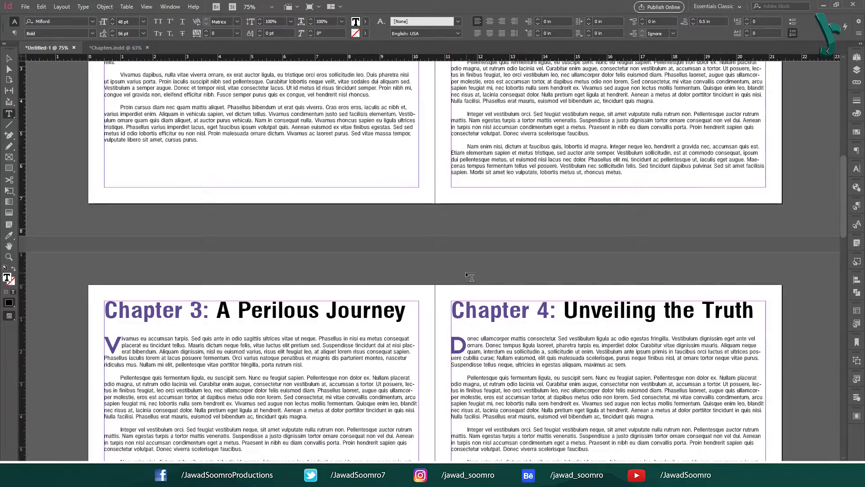
scroll(397, 305, down, 2)
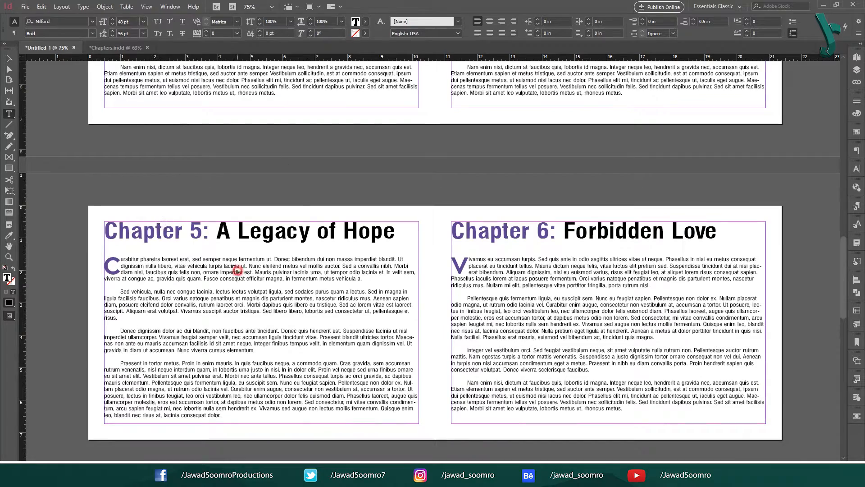
click(238, 269)
scroll(435, 216, up, 15)
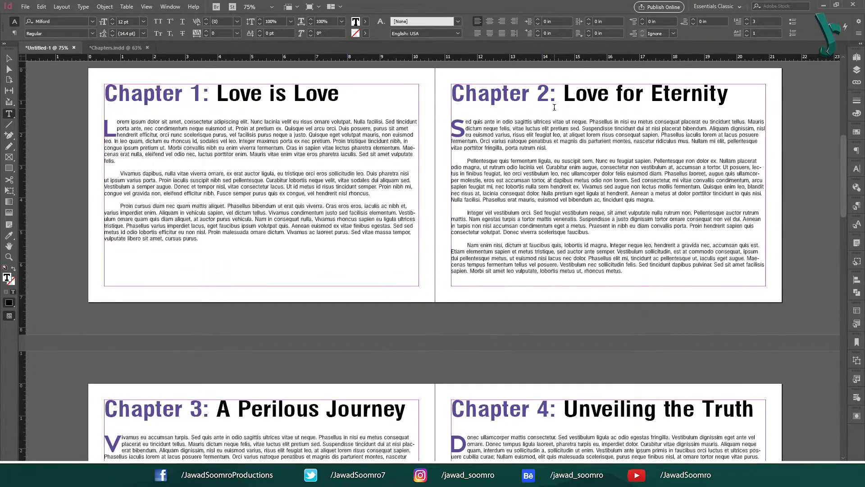
scroll(93, 230, down, 15)
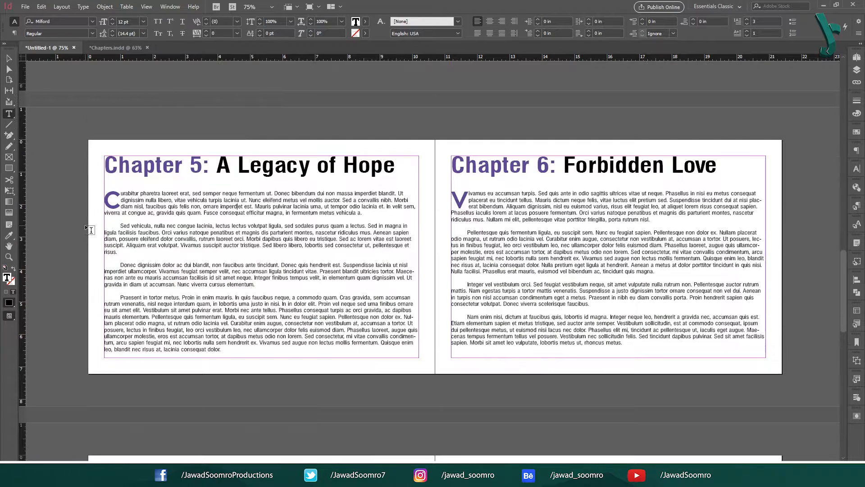
click(207, 161)
drag(232, 349, 207, 173)
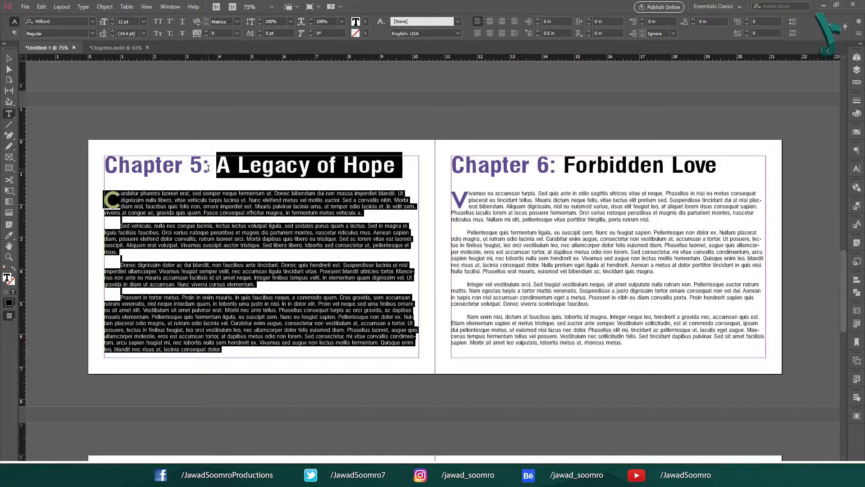
right_click(226, 171)
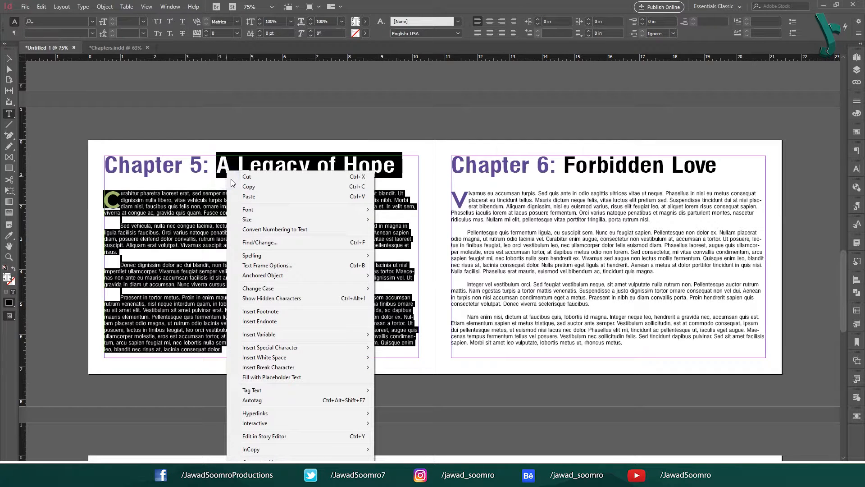
click(353, 177)
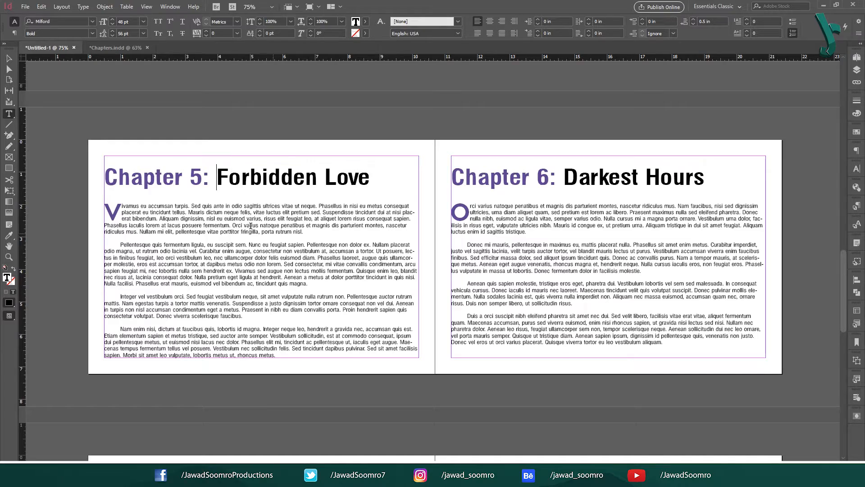
- Paste the cut A Legacy of Hope chapter after Chapter 1, ahead of Love for Eternity
scroll(249, 223, up, 15)
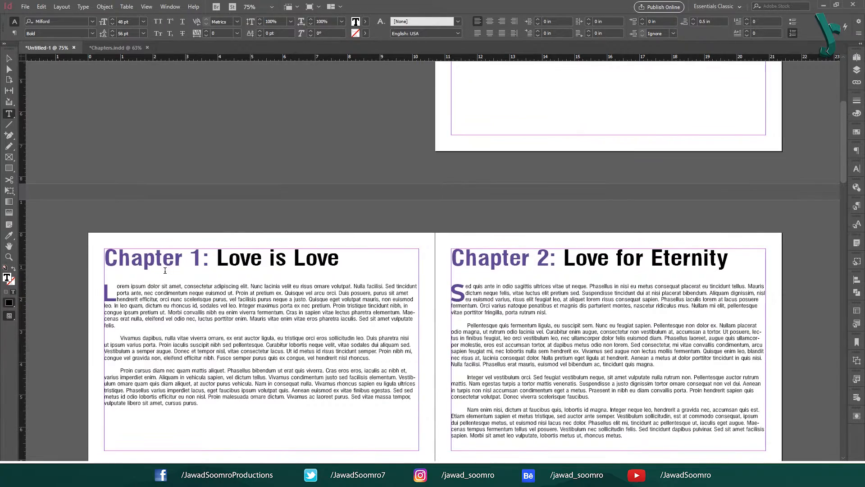
scroll(200, 258, down, 3)
click(281, 280)
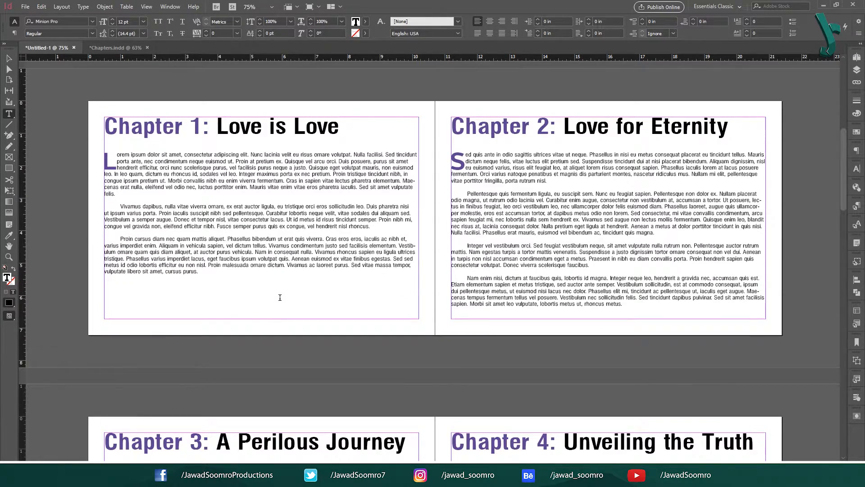
click(263, 311)
key(ctrl+v)
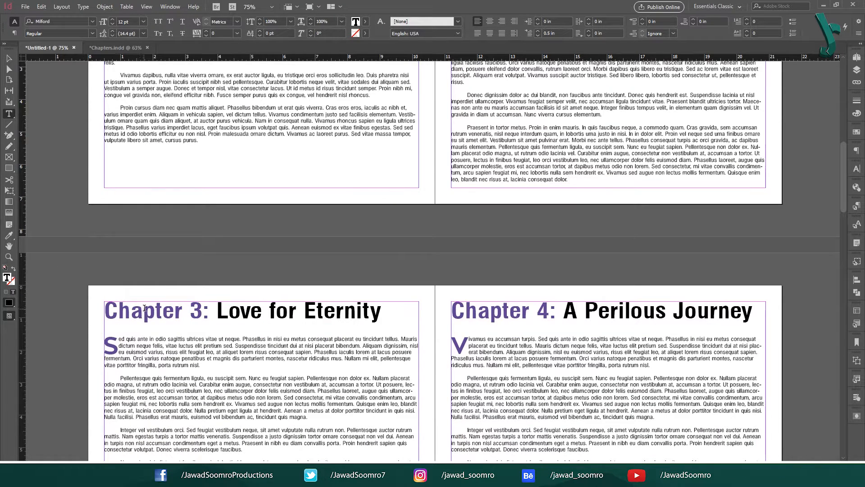
- Undo the paste of A Legacy of Hope, and redo it
click(146, 281)
drag(181, 310, 255, 393)
click(195, 311)
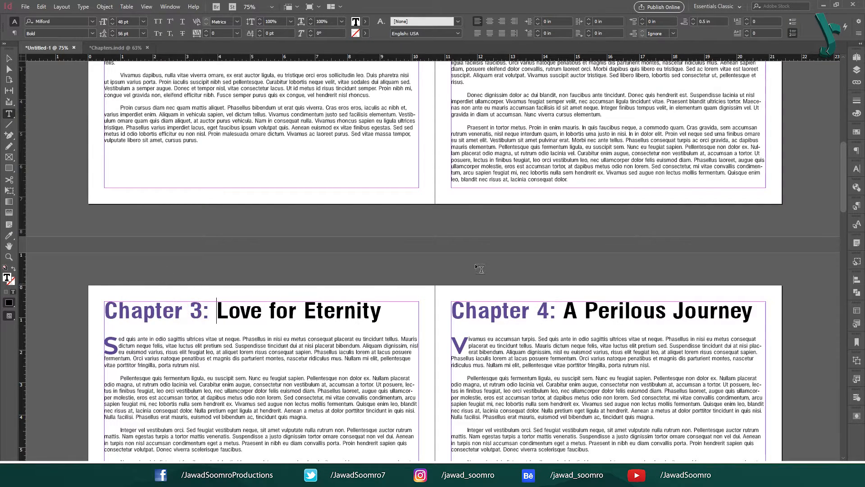
key(ctrl+z)
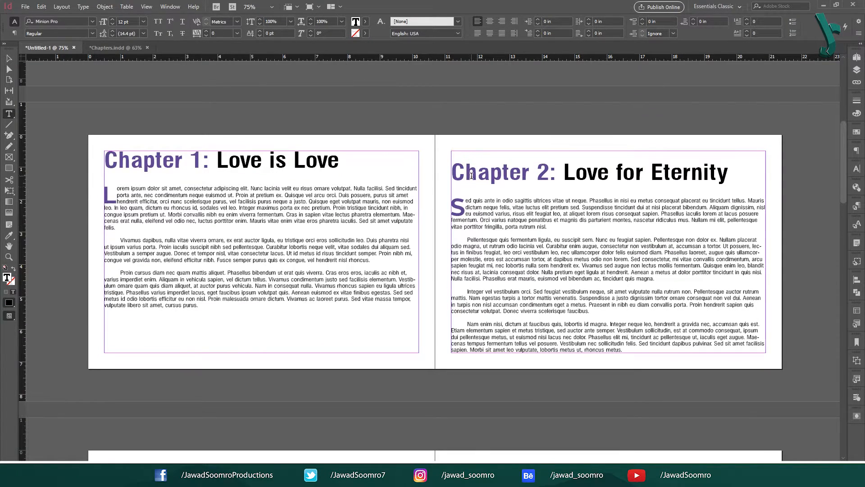
click(42, 6)
click(54, 24)
- Cut the title and body text of Love for Eternity, and delete the blank line left above A Perilous Journey
drag(213, 199, 261, 387)
right_click(262, 387)
click(295, 167)
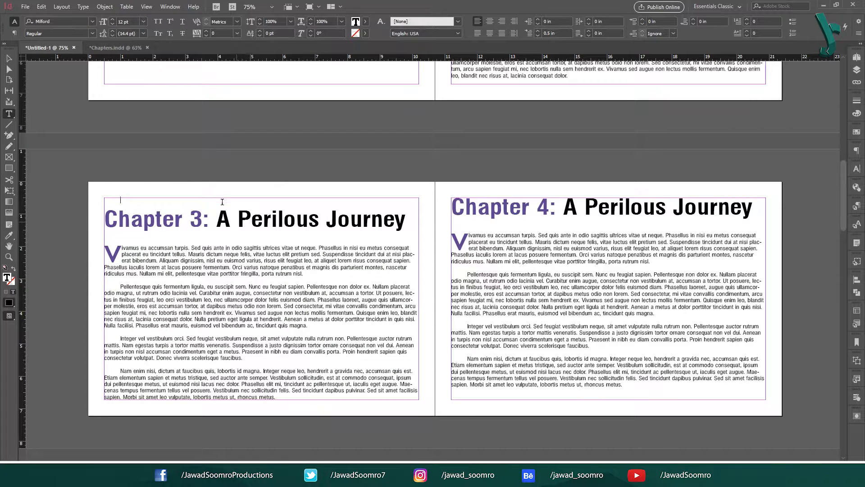
key(Delete)
- Paste Love for Eternity after Chapter 4, and delete the blank line above the Forbidden Love heading
click(647, 388)
scroll(647, 388, down, 5)
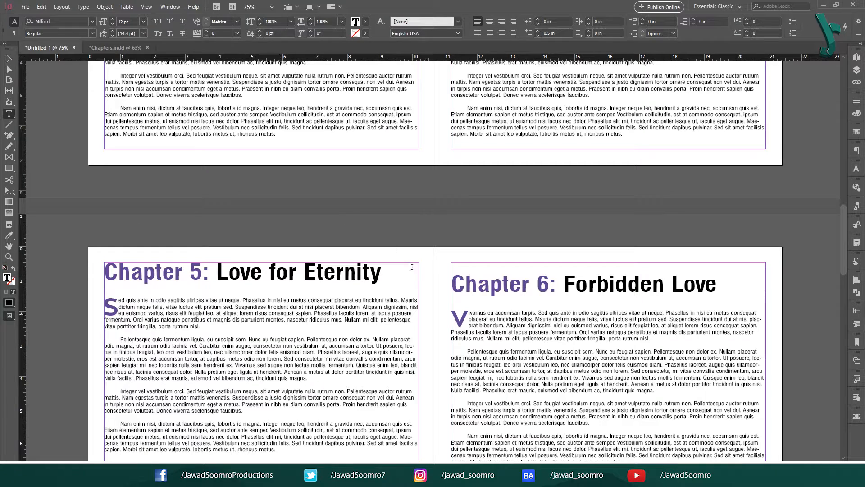
click(480, 276)
key(Delete)
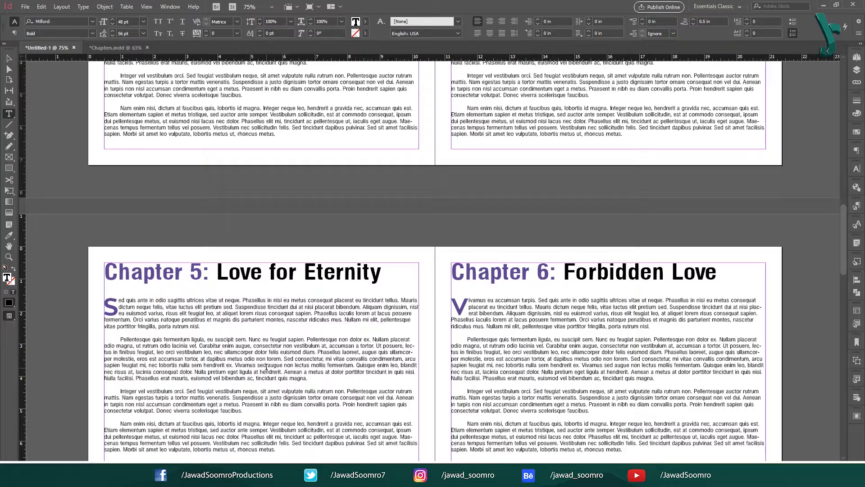
- Review the reordered chapters, and undo the swap of A Legacy of Hope and Love for Eternity
scroll(566, 173, up, 11)
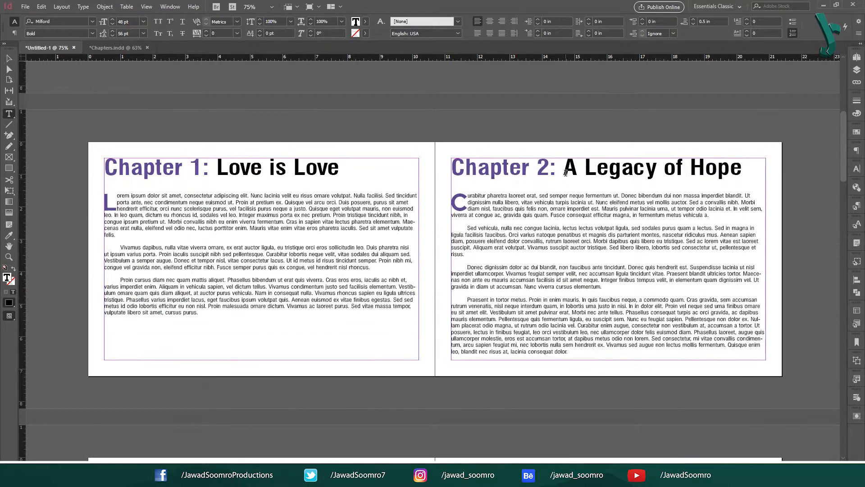
scroll(698, 230, down, 12)
key(ctrl+z)
key(ctrl+z)
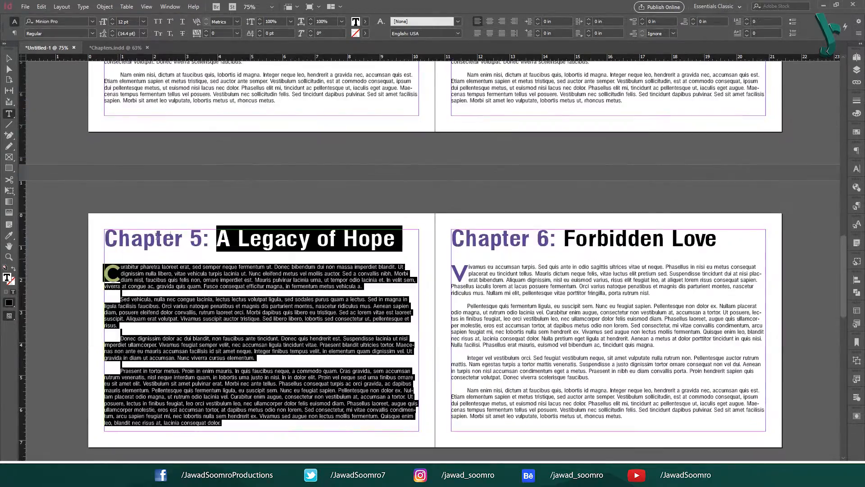
- Look over the spreads around Chapters 3 to 6 to check the chapter order and numbering
scroll(239, 284, down, 3)
click(240, 225)
scroll(609, 193, up, 12)
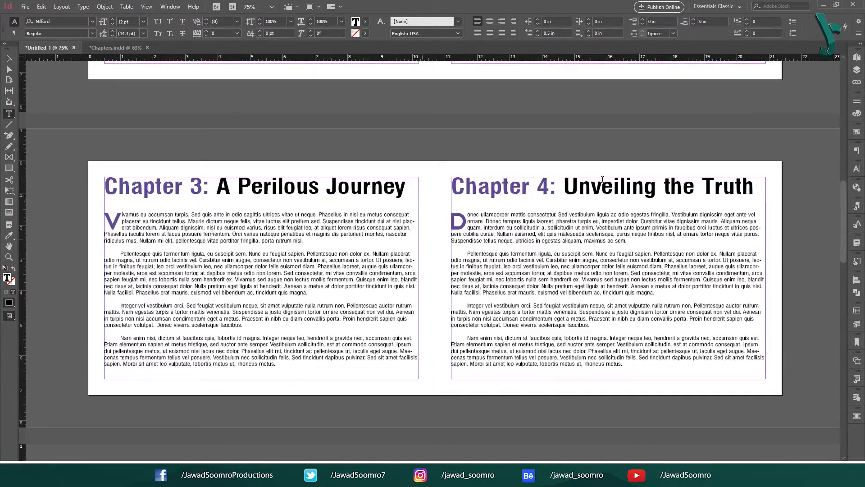
scroll(608, 192, up, 3)
scroll(609, 192, down, 14)
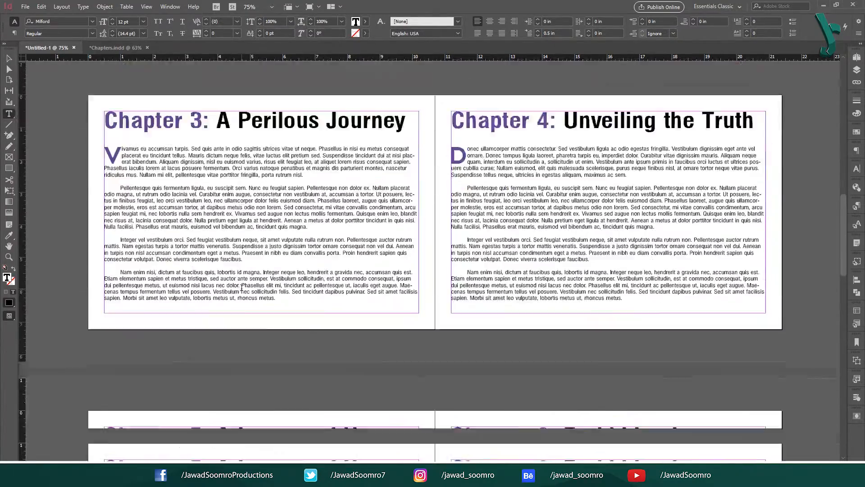
scroll(194, 243, down, 12)
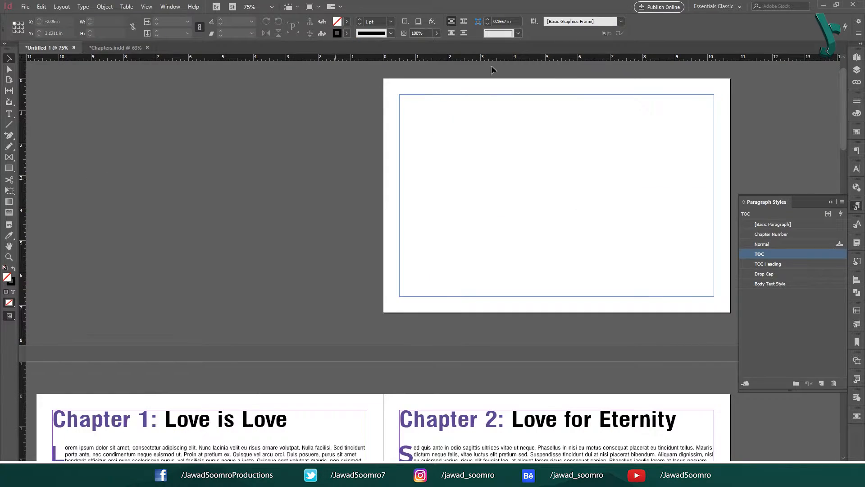
- Generate the table of contents from TOC Style 1 in the empty text frame on the first page
key(t)
click(440, 112)
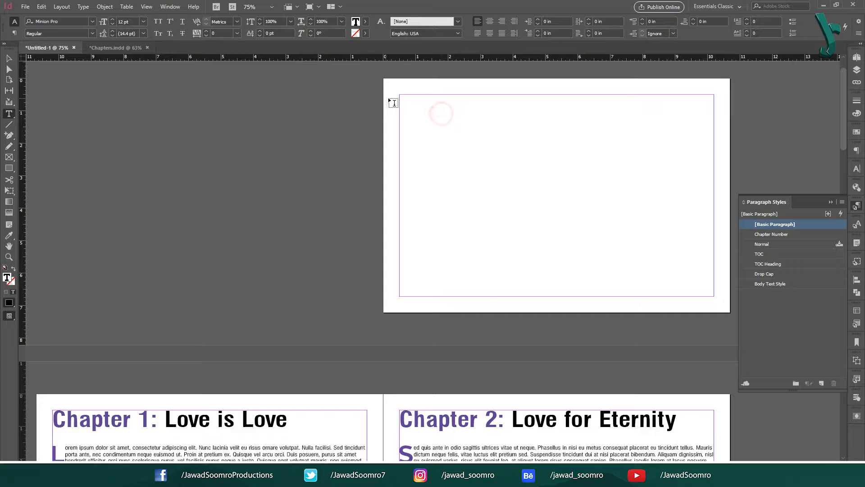
click(413, 99)
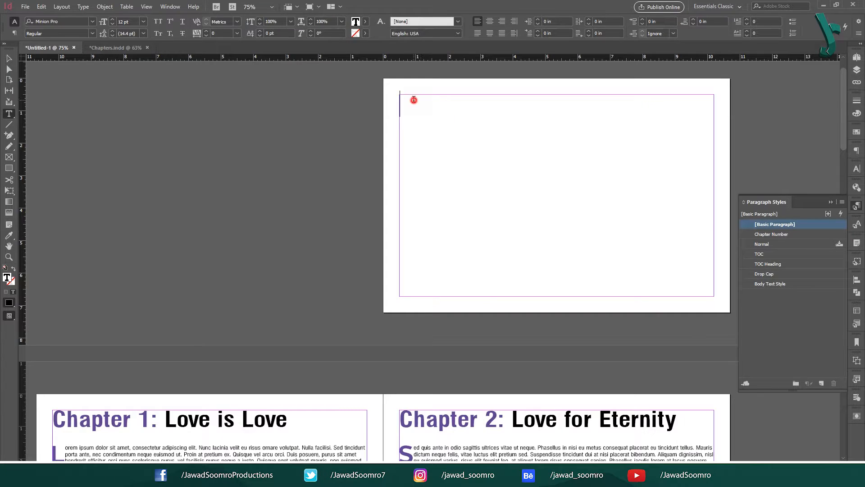
click(62, 6)
click(90, 197)
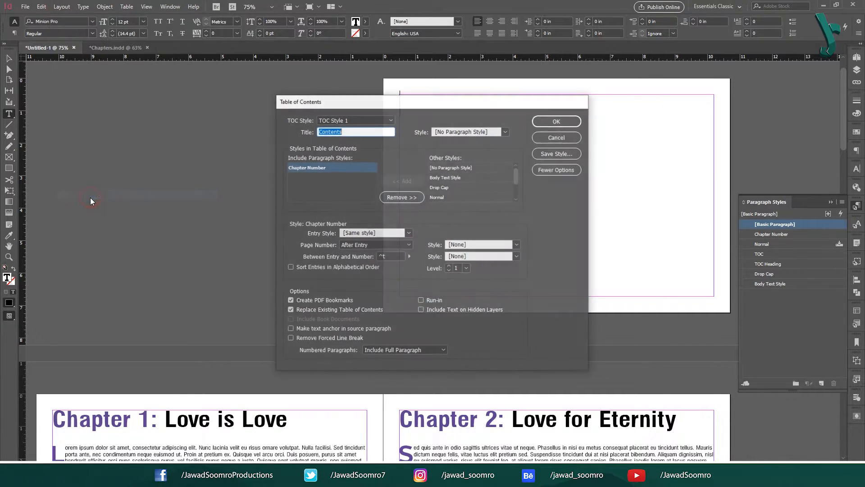
click(564, 120)
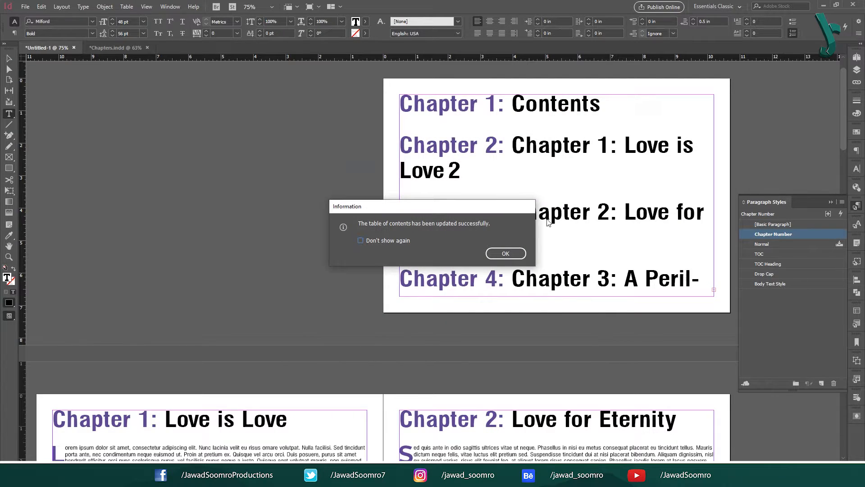
click(504, 253)
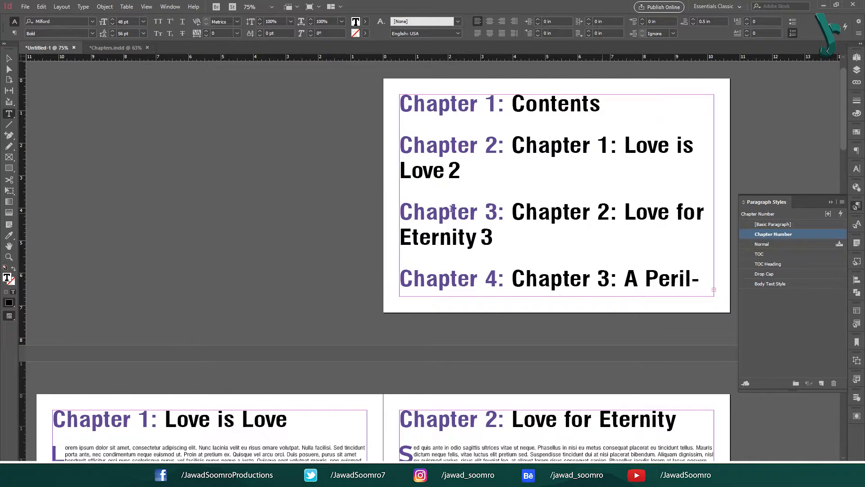
- Apply the TOC paragraph style to all the text in the contents frame
scroll(452, 208, down, 2)
scroll(655, 129, up, 3)
click(513, 248)
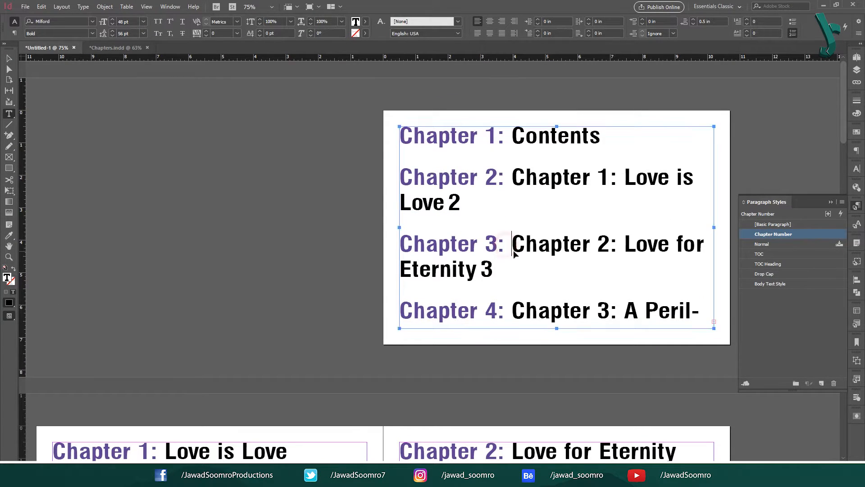
key(ctrl+a)
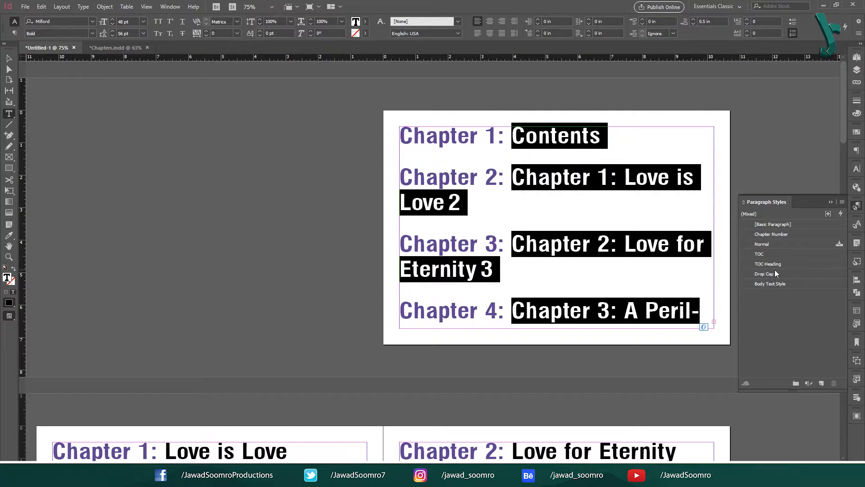
click(775, 254)
key(Escape)
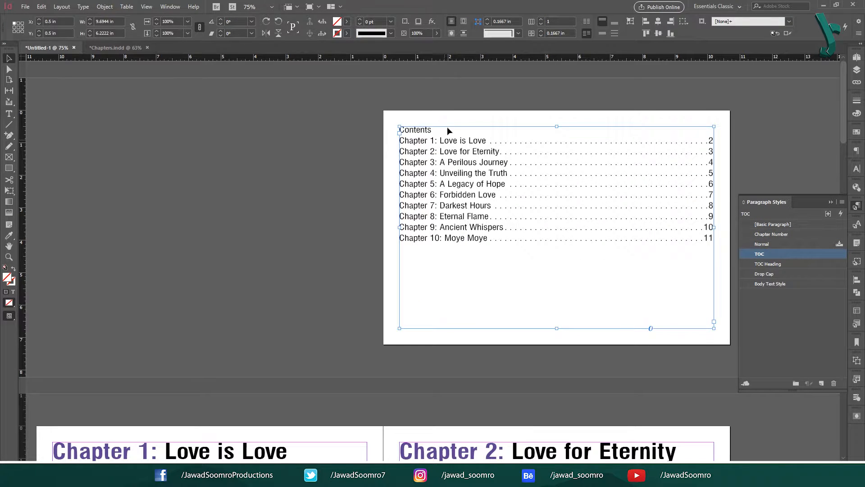
- Apply the TOC Heading style to the Contents title, and add a blank line below it
double_click(449, 130)
click(783, 261)
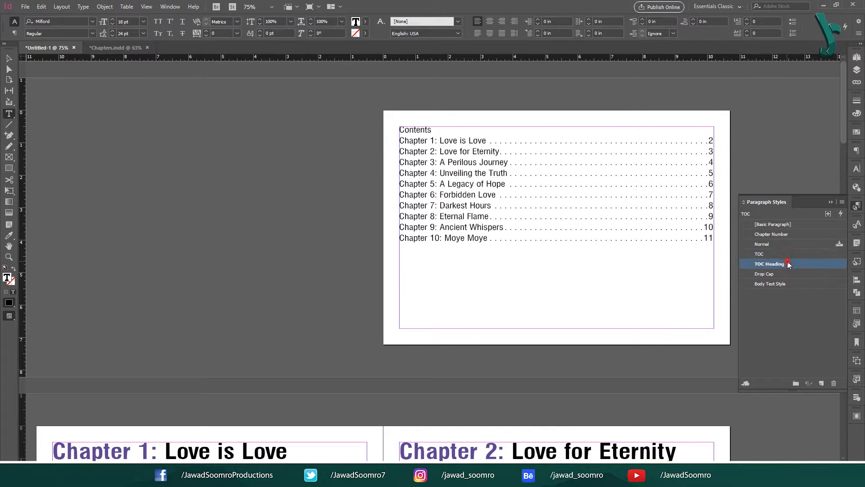
key(Return)
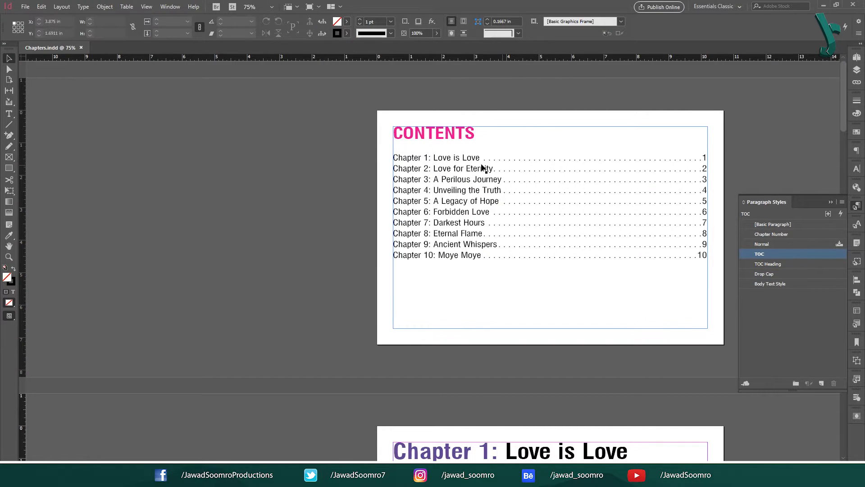
- Examine the dotted tab leaders between the chapter titles and page numbers in the contents list of Chapters.indd
double_click(523, 155)
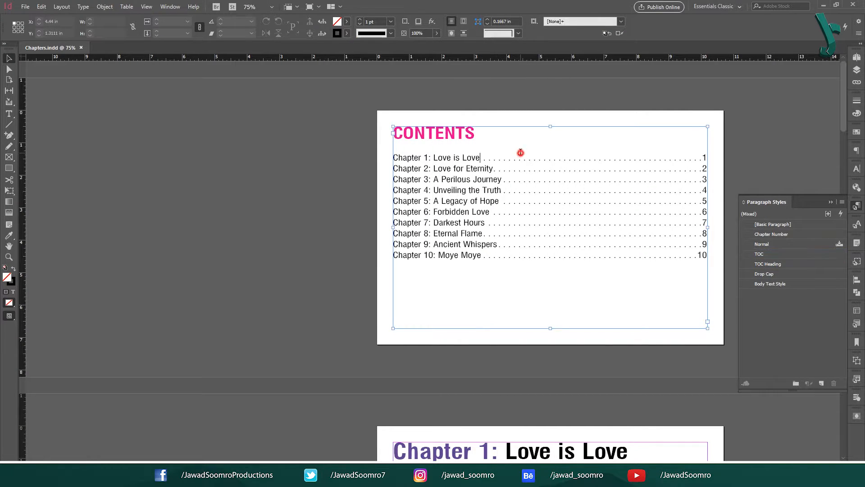
double_click(573, 158)
mouse_move(554, 175)
mouse_down()
mouse_move(573, 174)
mouse_move(566, 182)
mouse_up()
click(556, 189)
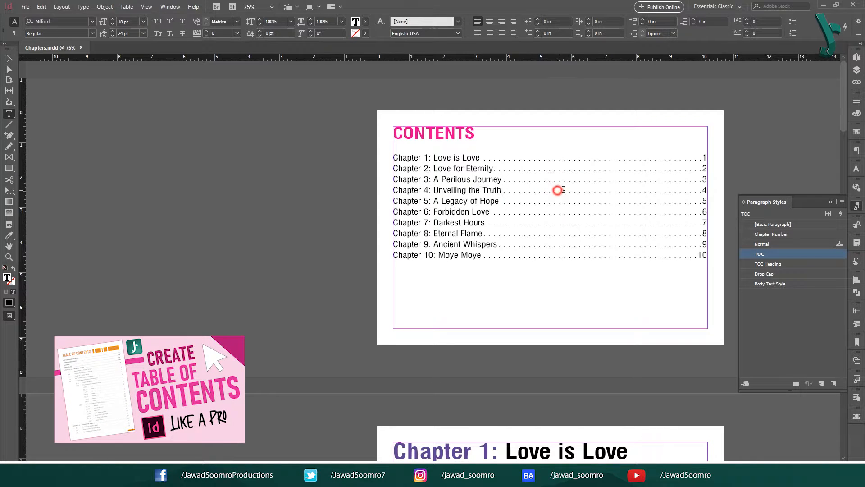
double_click(561, 189)
double_click(547, 201)
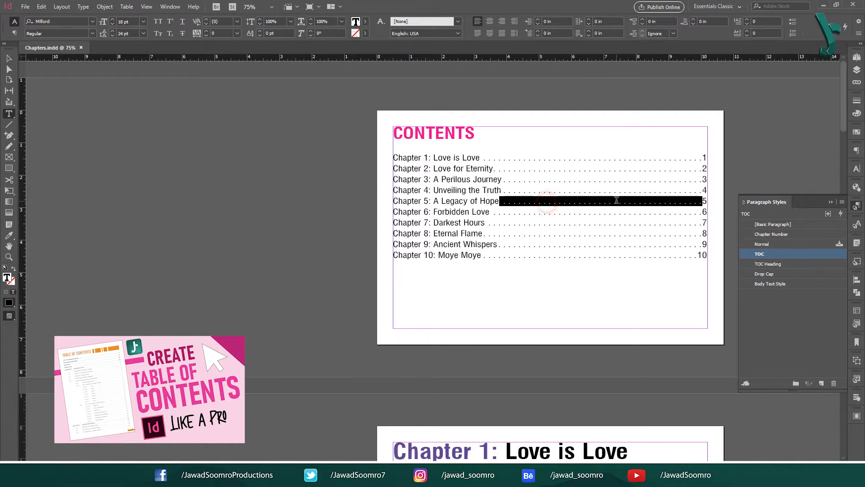
click(519, 213)
drag(560, 228, 633, 250)
click(542, 236)
click(528, 298)
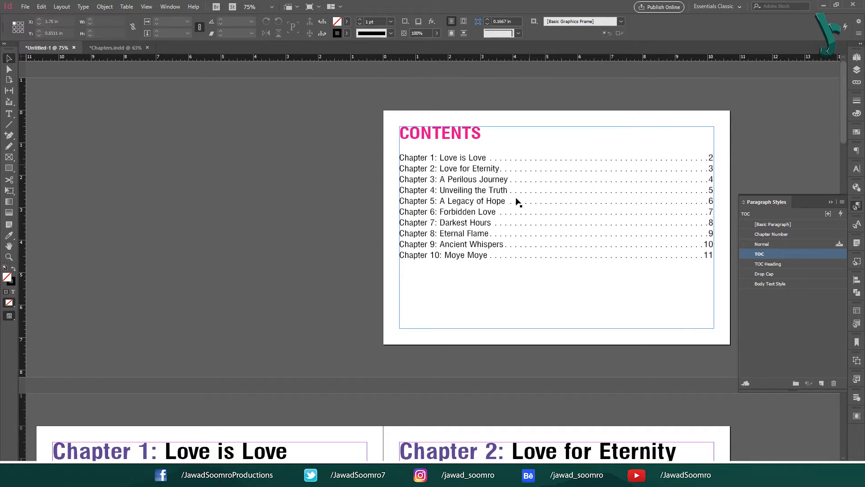
- Compare the chapter number and page number of the Love is Love entry in the untitled document's contents list
double_click(406, 156)
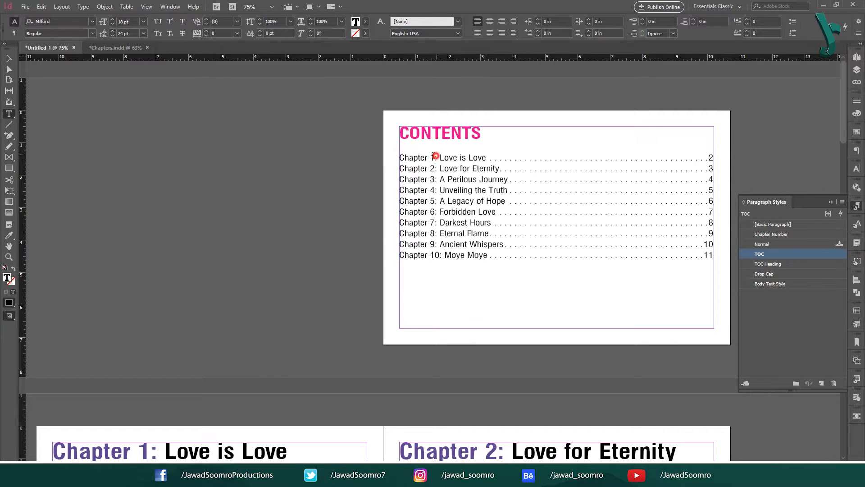
double_click(435, 156)
double_click(711, 156)
key(Escape)
click(127, 122)
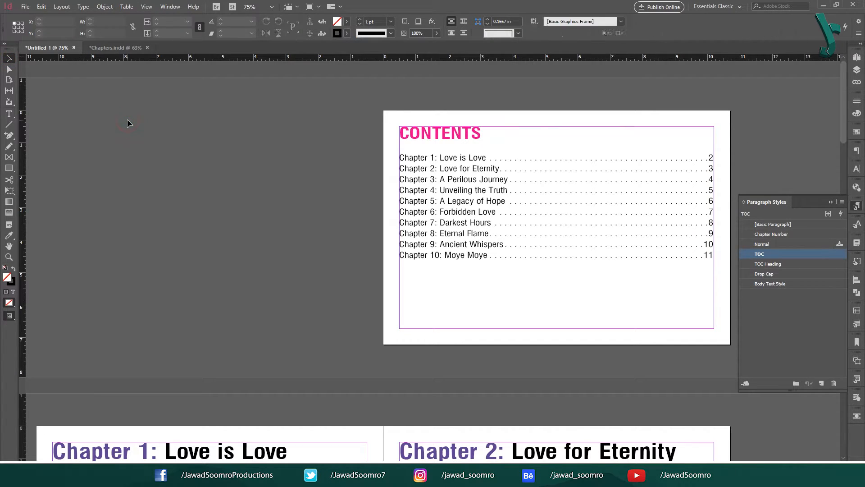
- Start a new section on the Chapter 1 page with its page numbering starting at 1
click(174, 7)
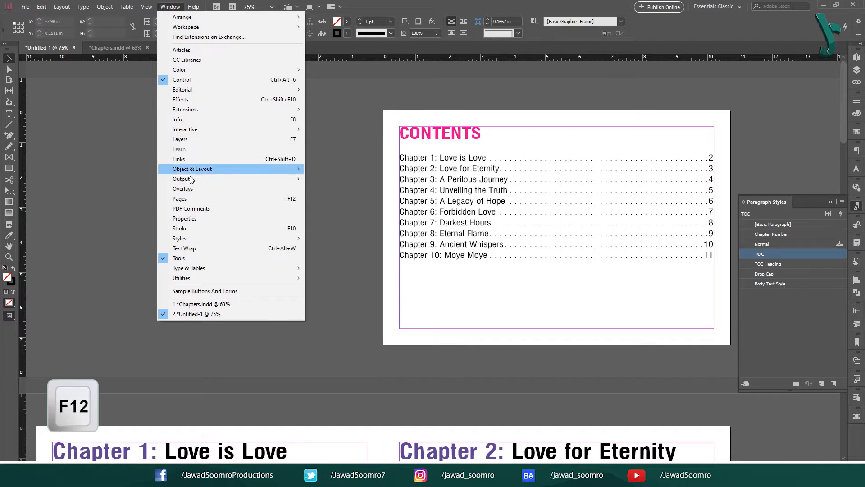
click(299, 199)
drag(780, 171, 780, 336)
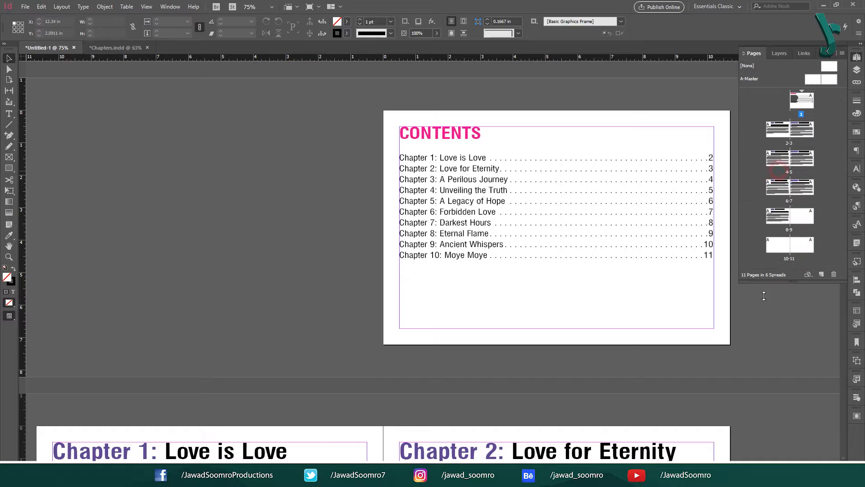
right_click(783, 128)
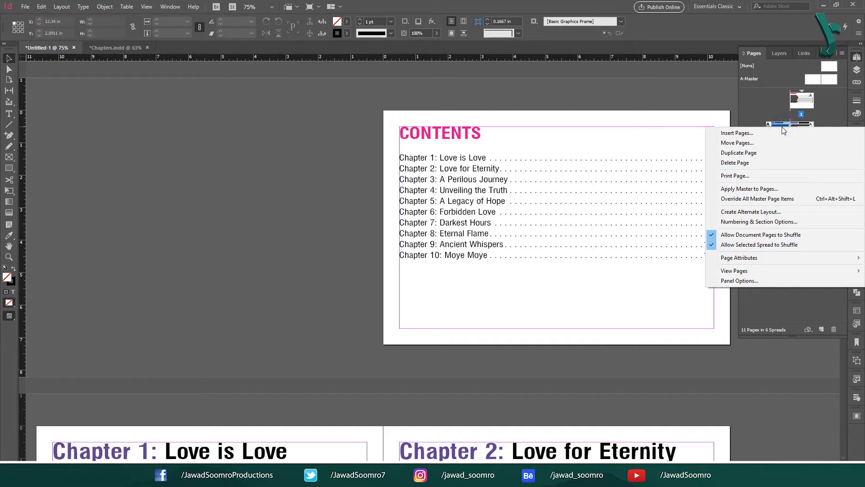
click(779, 221)
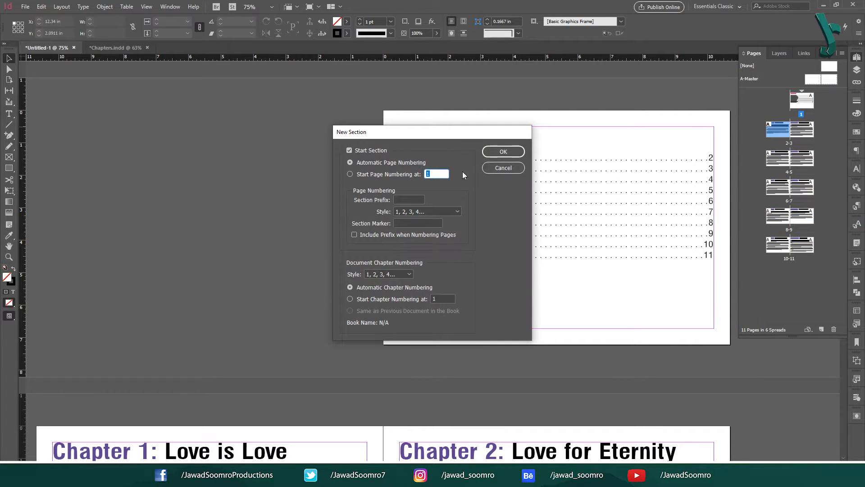
click(370, 175)
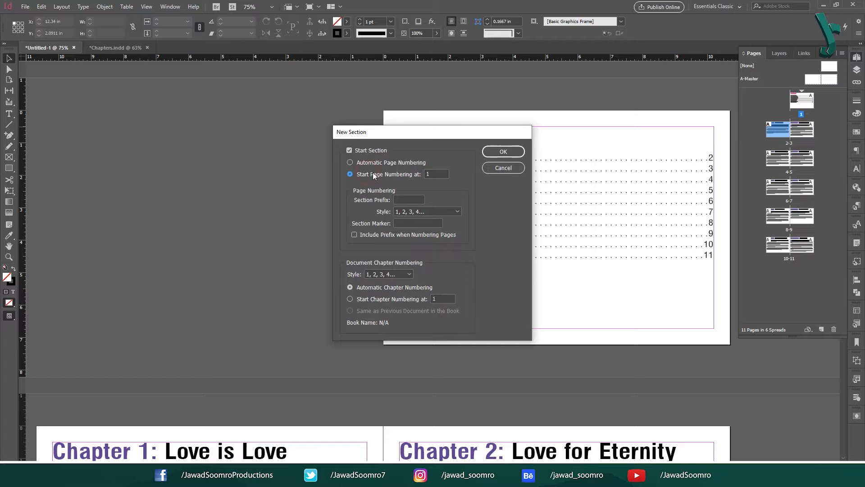
double_click(436, 174)
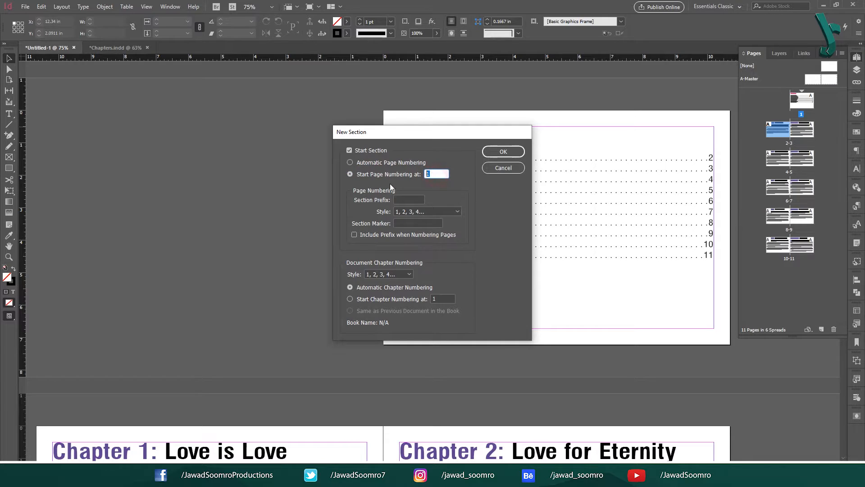
click(503, 151)
click(463, 272)
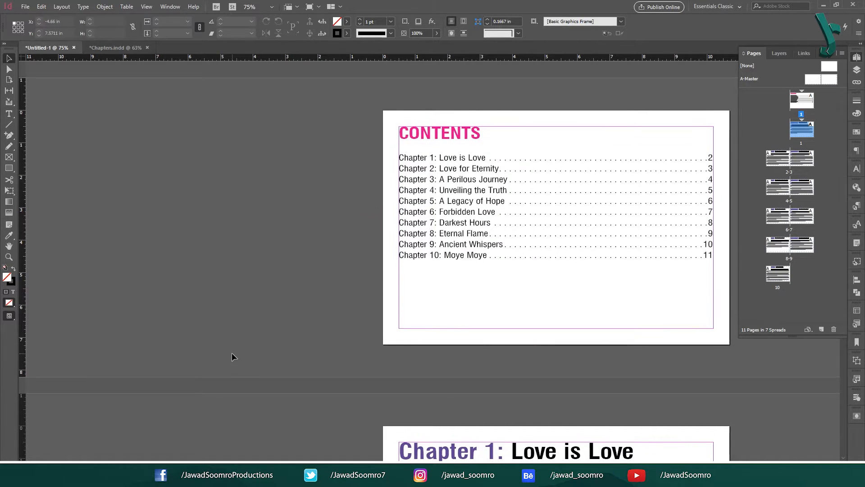
- Update the table of contents for the new page numbering, and turn off the update notification
scroll(498, 224, down, 5)
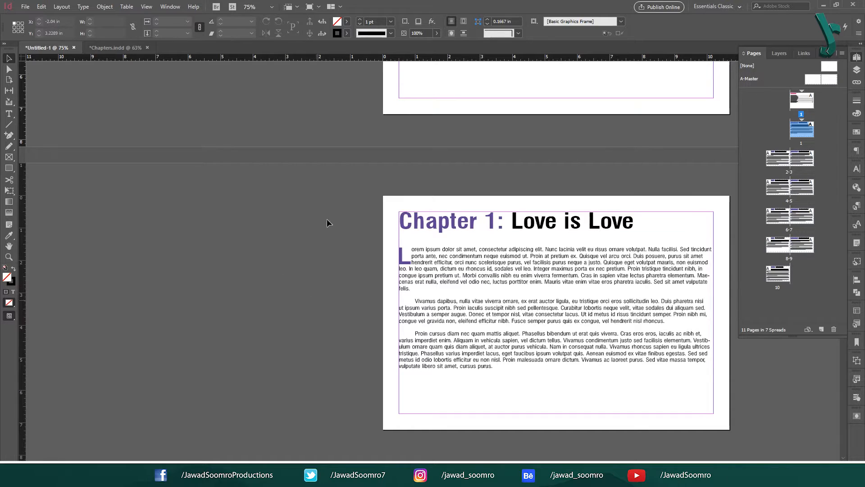
scroll(388, 186, down, 6)
scroll(391, 209, up, 4)
scroll(551, 224, up, 7)
click(552, 223)
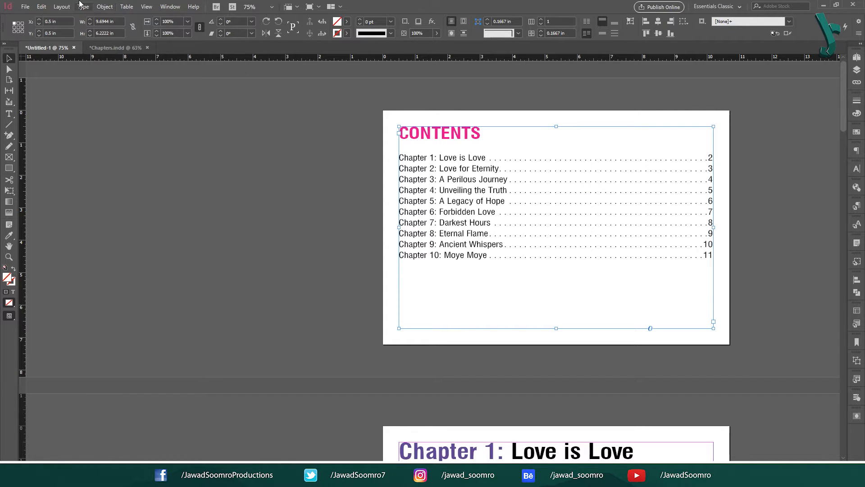
click(61, 6)
click(81, 202)
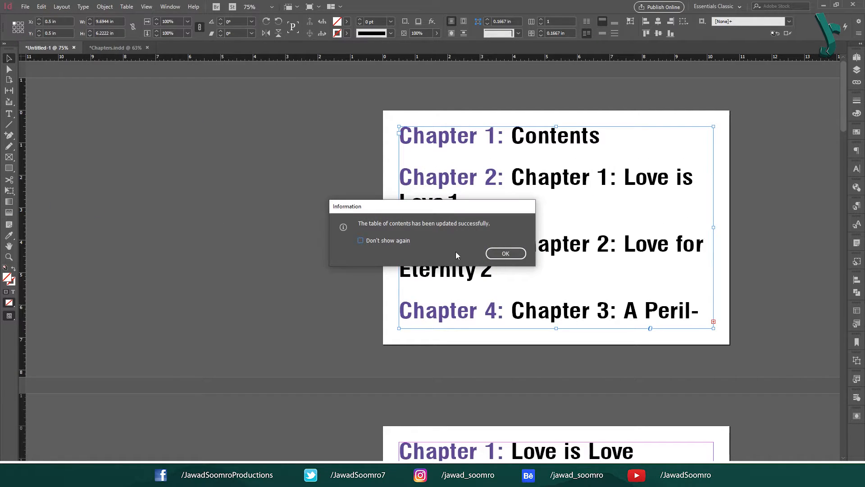
click(389, 240)
click(505, 253)
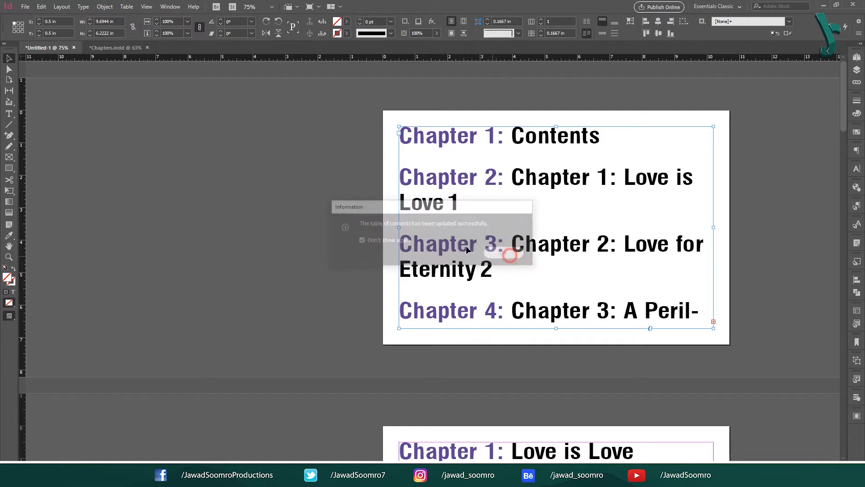
- Restyle all text of the updated table of contents with the TOC paragraph style
triple_click(512, 141)
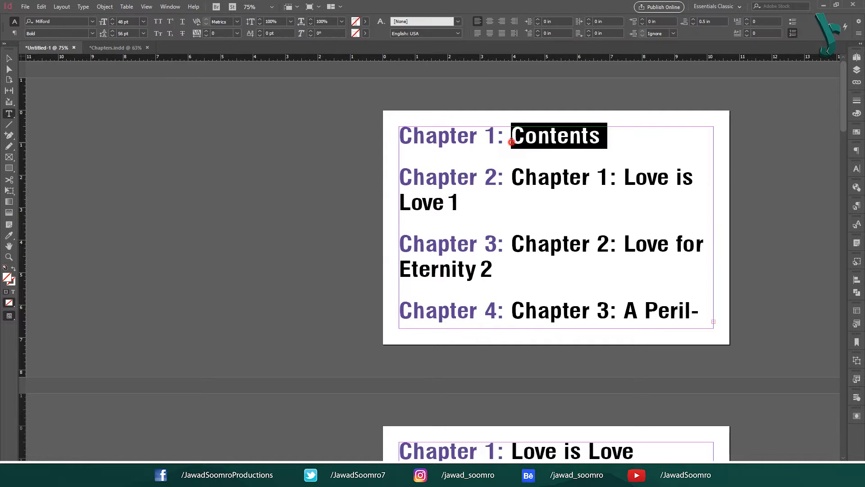
key(ctrl+a)
click(856, 205)
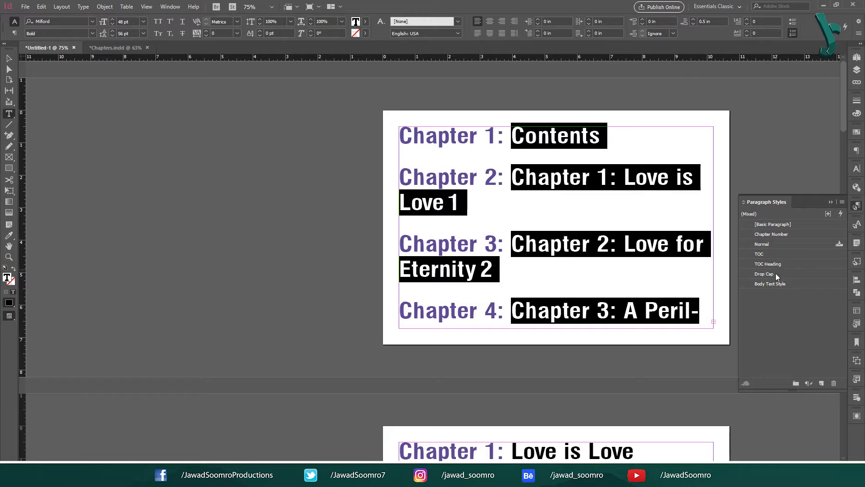
click(760, 254)
- Give the Contents title the TOC Heading style, and insert a blank line between it and the chapter list
click(480, 131)
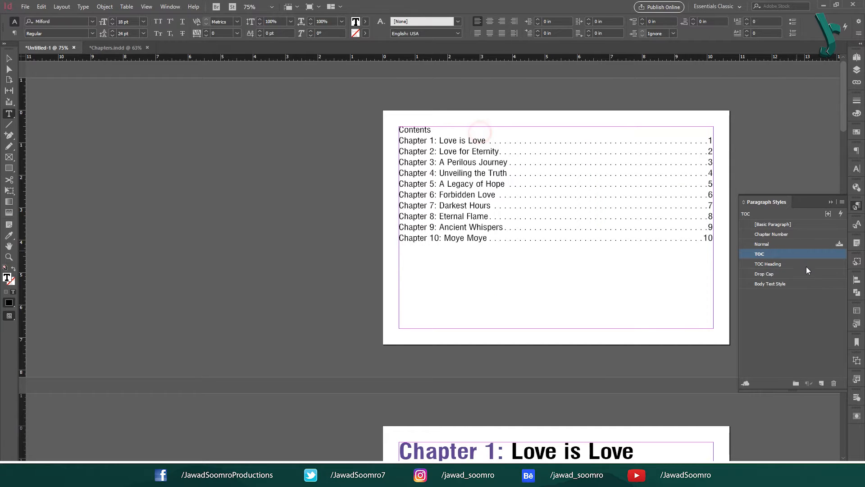
click(794, 264)
key(Return)
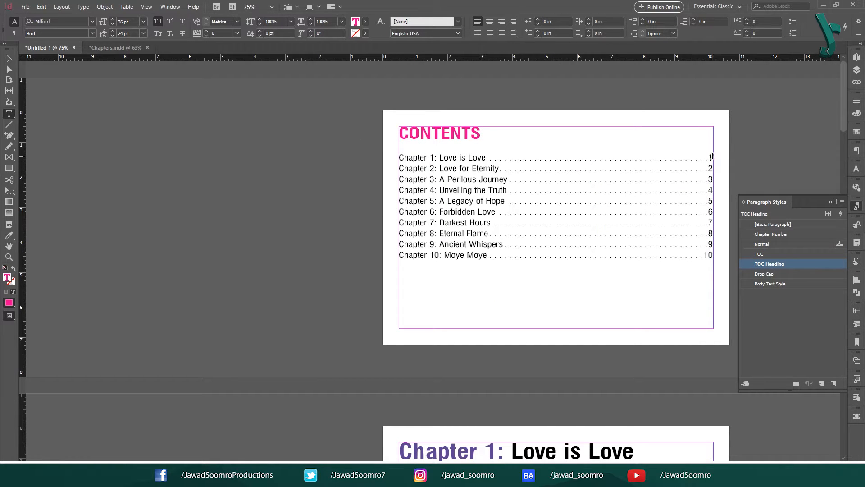
drag(712, 157, 553, 159)
click(453, 166)
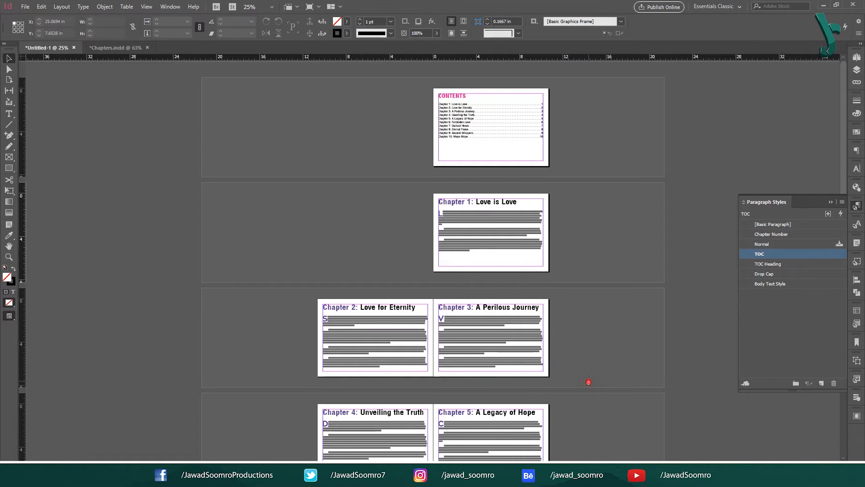
- Review the finished document from the Contents page through the Chapter 10 page, checking the chapter headings against the table of contents
scroll(589, 382, down, 10)
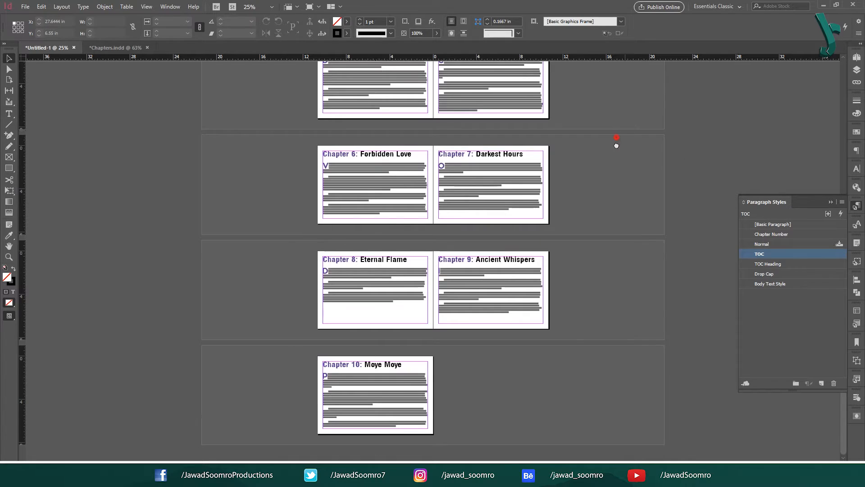
scroll(616, 146, up, 10)
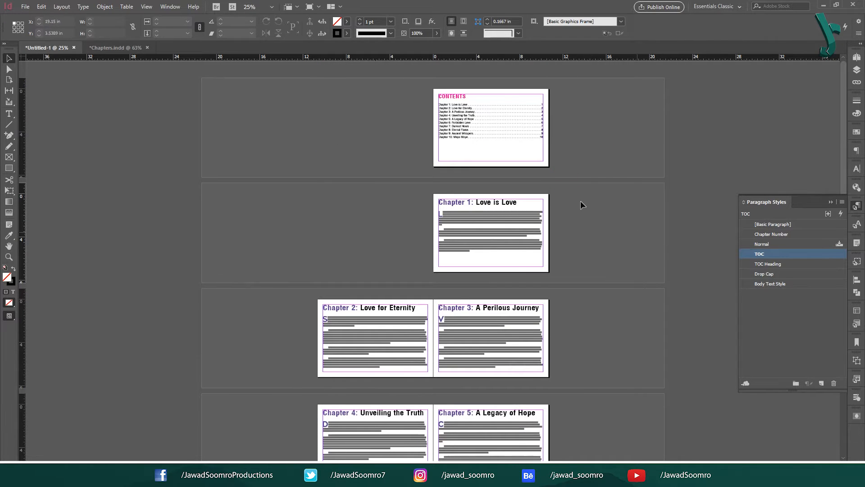
scroll(614, 173, up, 4)
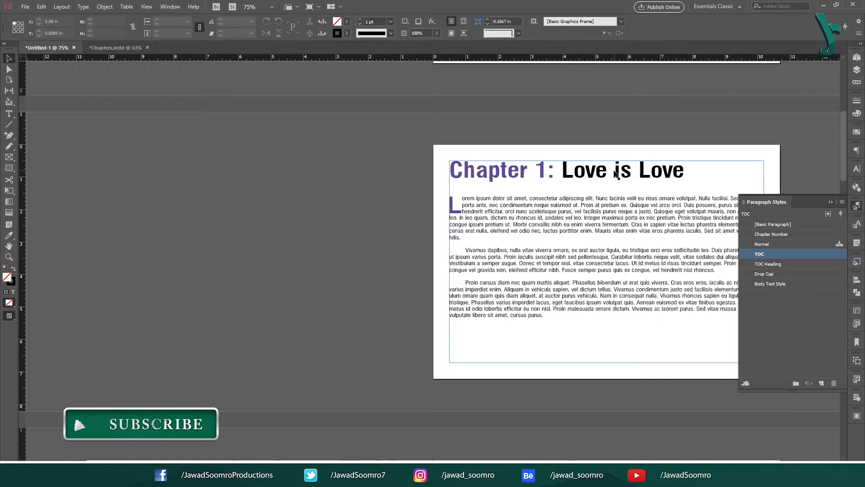
drag(663, 122, 529, 410)
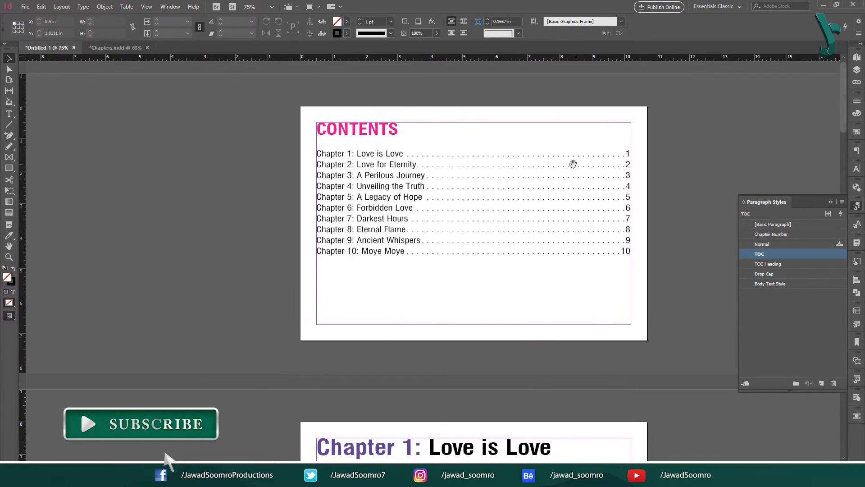
scroll(285, 206, down, 15)
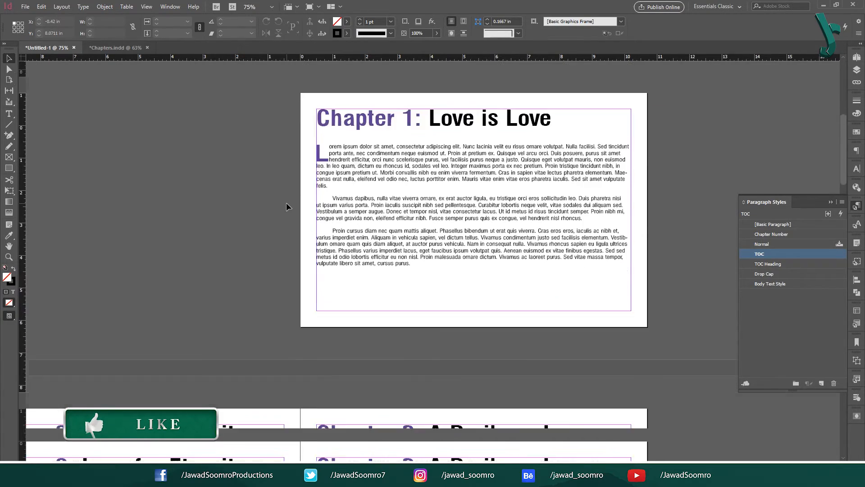
scroll(286, 207, down, 5)
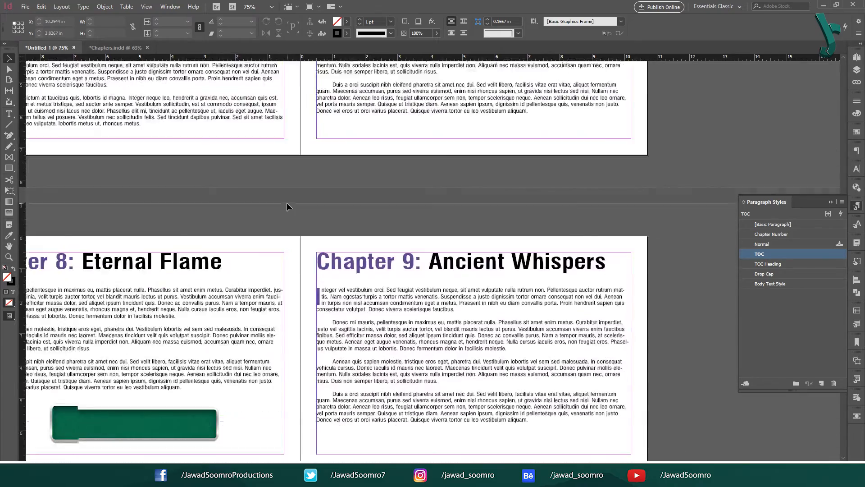
scroll(287, 206, up, 5)
scroll(287, 206, up, 10)
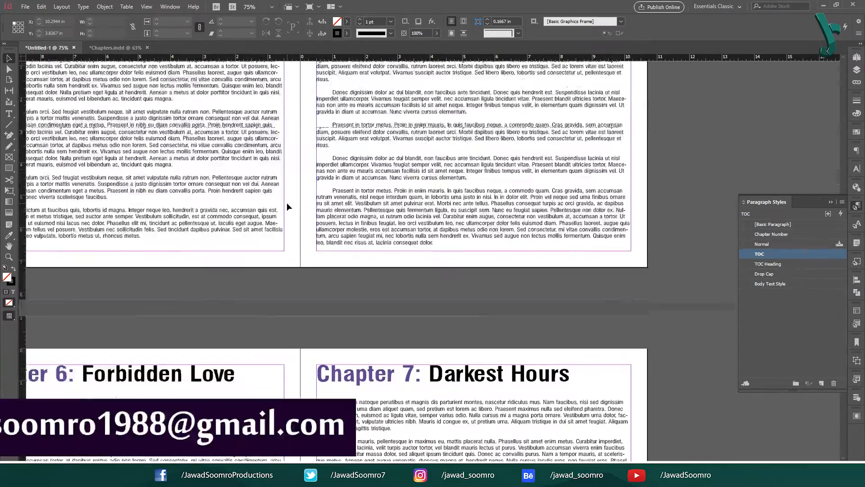
scroll(288, 206, up, 4)
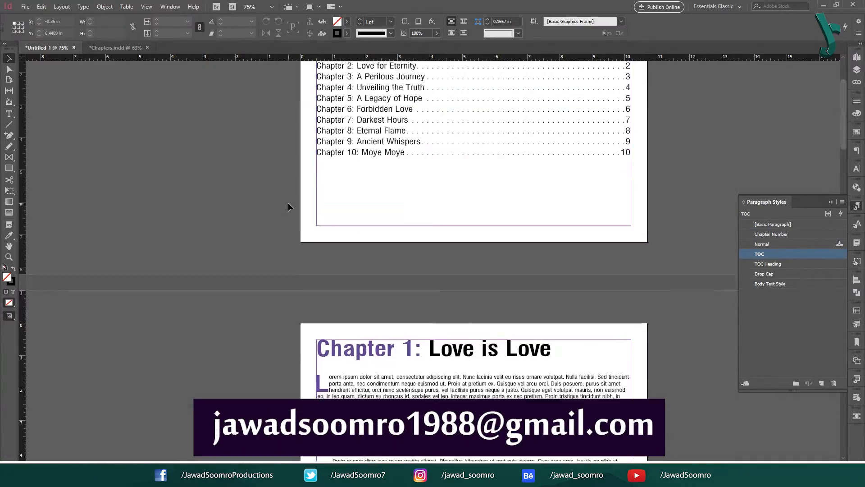